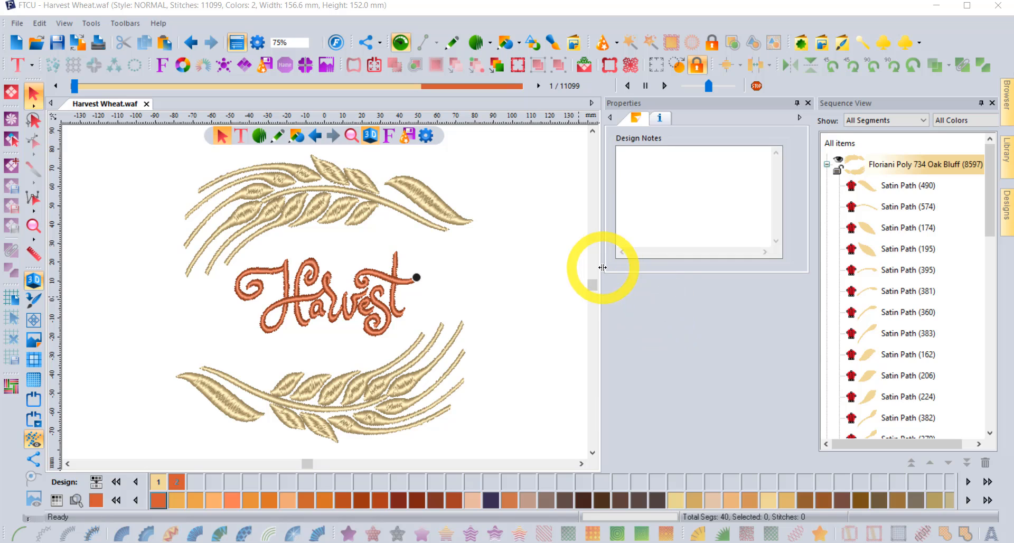
{"action": "left_click", "coordinate": [652, 241]}
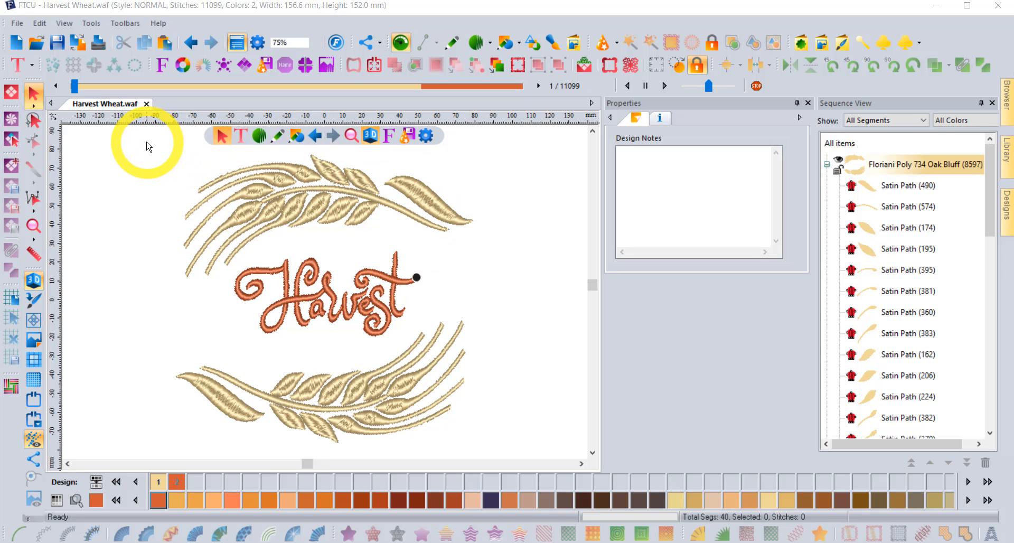
{"action": "mouse_move", "coordinate": [146, 141]}
{"action": "left_mouse_down"}
{"action": "mouse_move", "coordinate": [309, 197]}
{"action": "mouse_move", "coordinate": [468, 212]}
{"action": "mouse_move", "coordinate": [476, 263]}
{"action": "mouse_move", "coordinate": [496, 281]}
{"action": "left_mouse_up"}
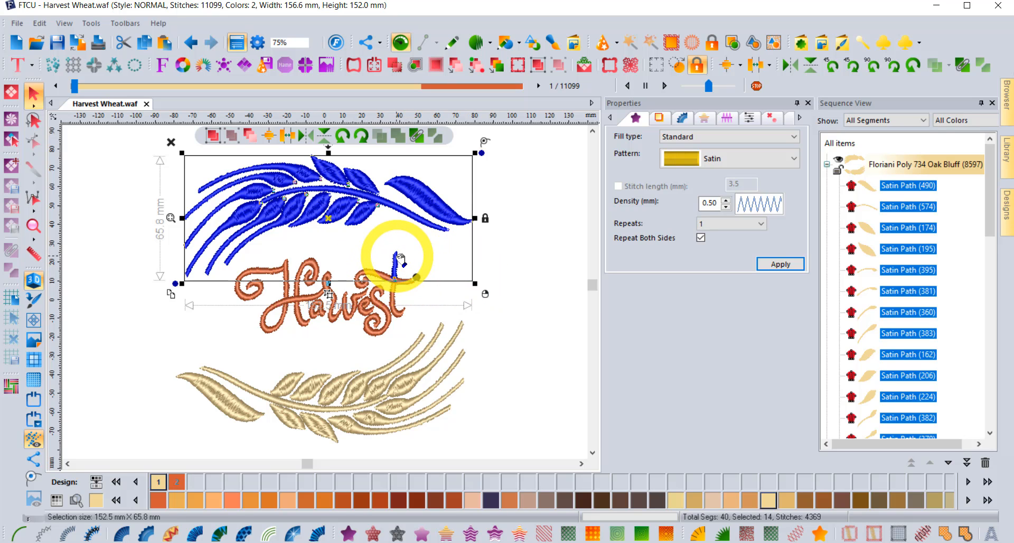
{"action": "left_click", "coordinate": [501, 209]}
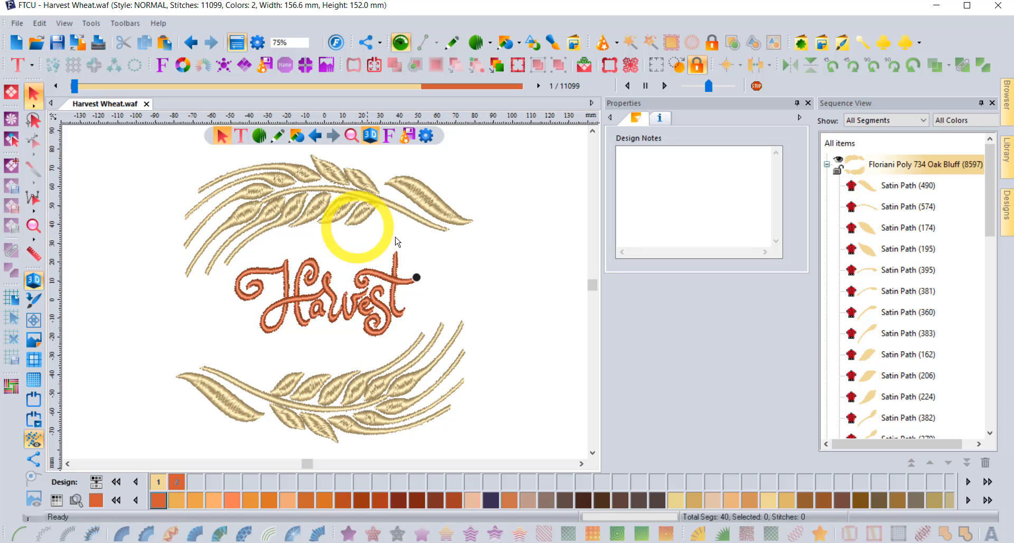
Step: Lasso-select only the upper wheat stalk above the Harvest lettering and copy it
{"action": "left_click", "coordinate": [33, 120]}
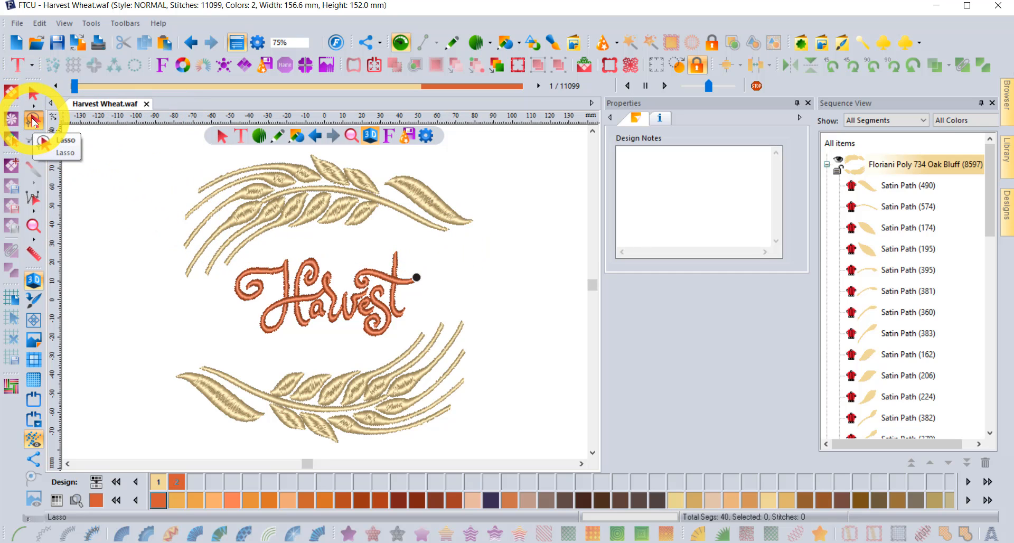
{"action": "mouse_move", "coordinate": [444, 173]}
{"action": "left_mouse_down"}
{"action": "mouse_move", "coordinate": [328, 149]}
{"action": "mouse_move", "coordinate": [215, 162]}
{"action": "mouse_move", "coordinate": [186, 179]}
{"action": "mouse_move", "coordinate": [156, 229]}
{"action": "mouse_move", "coordinate": [151, 296]}
{"action": "mouse_move", "coordinate": [164, 316]}
{"action": "mouse_move", "coordinate": [282, 237]}
{"action": "mouse_move", "coordinate": [442, 242]}
{"action": "mouse_move", "coordinate": [477, 227]}
{"action": "mouse_move", "coordinate": [488, 207]}
{"action": "mouse_move", "coordinate": [459, 172]}
{"action": "mouse_move", "coordinate": [465, 164]}
{"action": "left_mouse_up"}
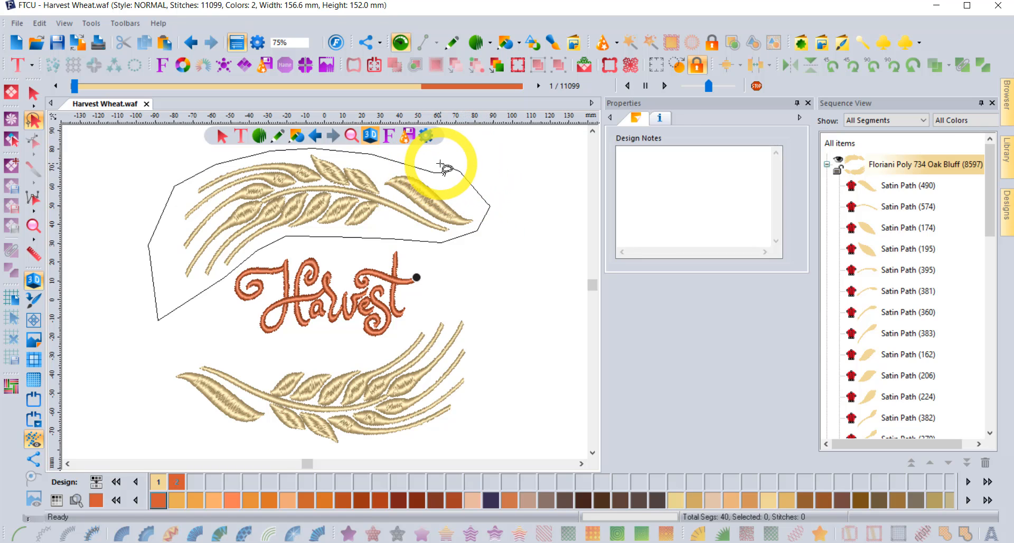
{"action": "left_click", "coordinate": [441, 170]}
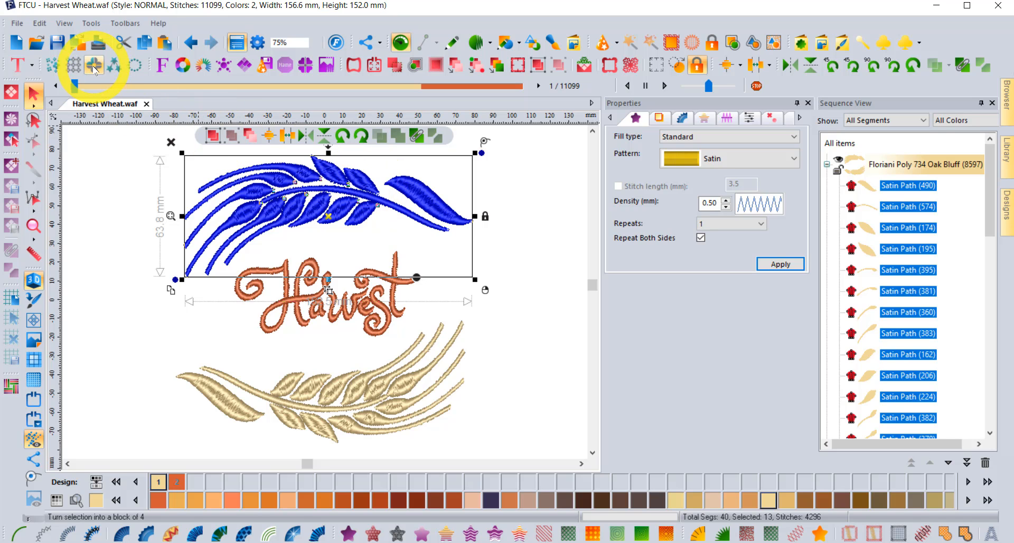
{"action": "left_click", "coordinate": [146, 44]}
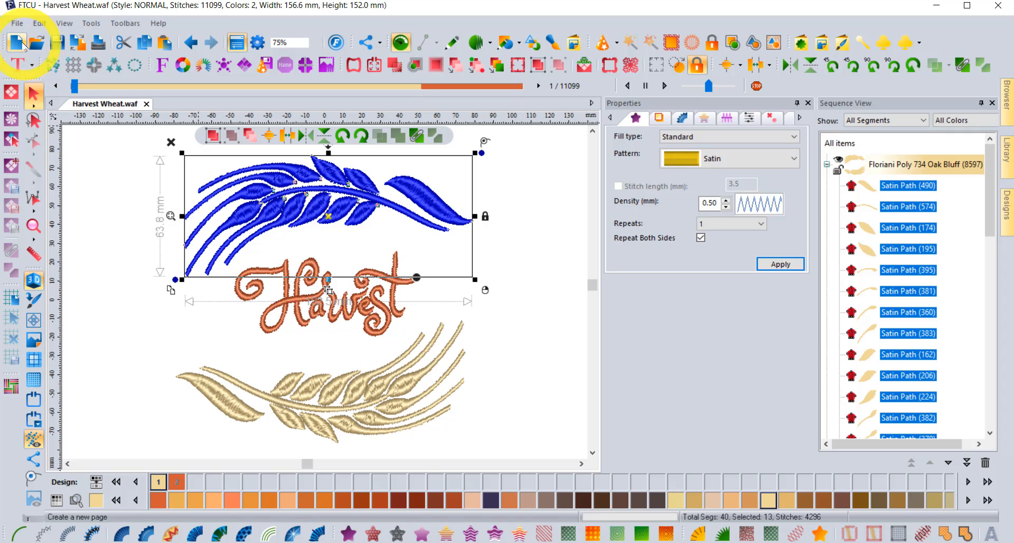
Step: Paste the copied wheat stalk into a new design page and display it in 3D
{"action": "left_click", "coordinate": [17, 44]}
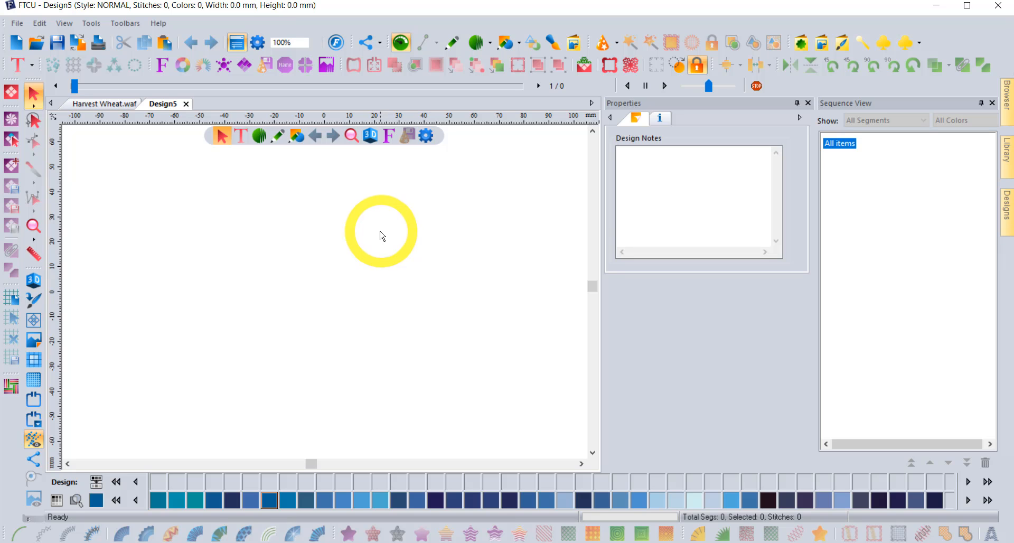
{"action": "left_click", "coordinate": [165, 43]}
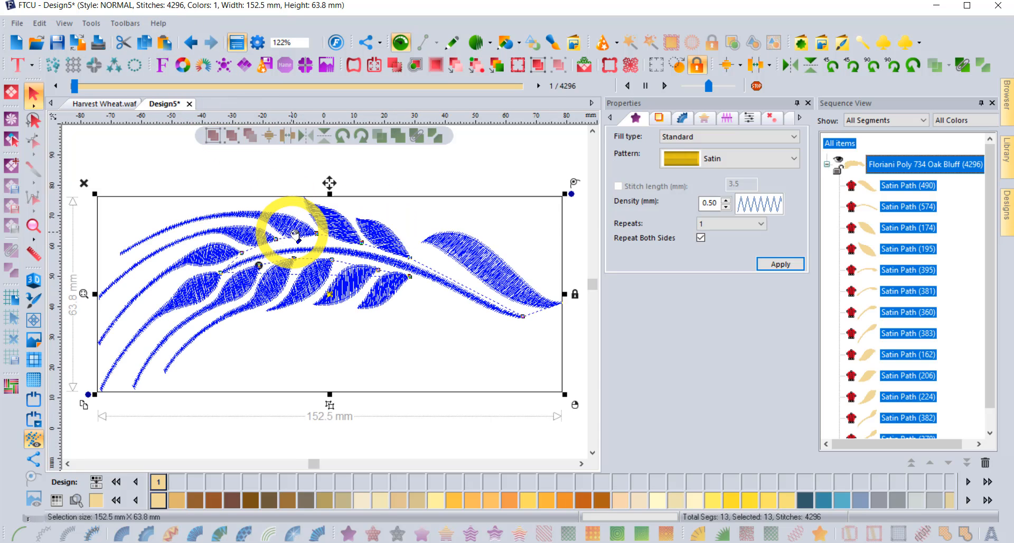
{"action": "left_click", "coordinate": [378, 163]}
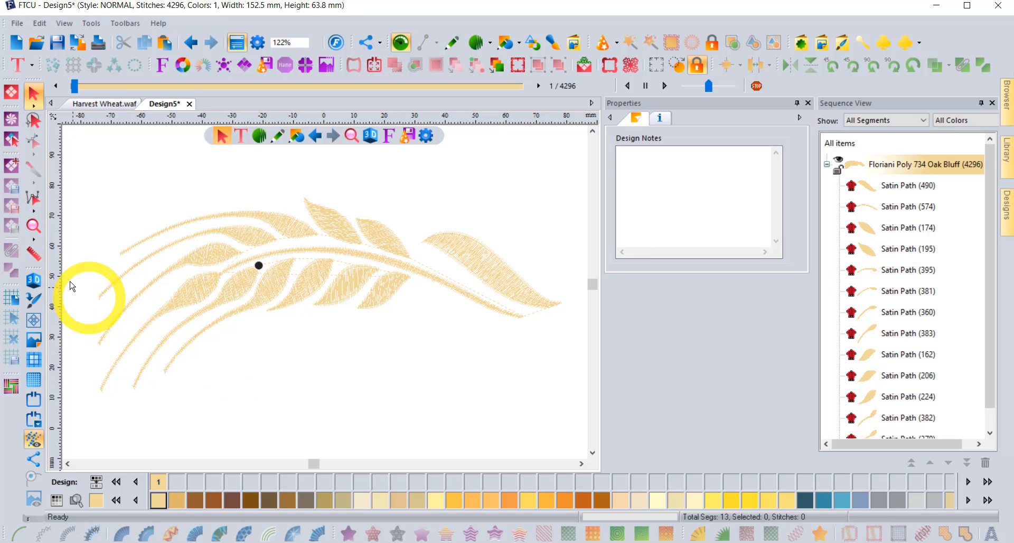
{"action": "left_click", "coordinate": [31, 282]}
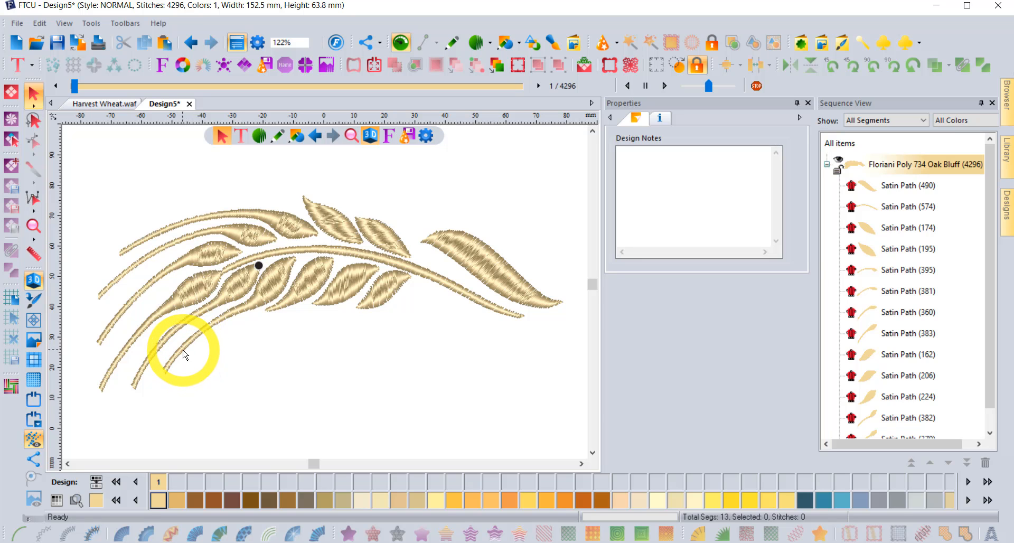
Step: Measure the width of the lowest thin satin stem on the wheat stalk with the Ruler tool
{"action": "scroll", "coordinate": [182, 356], "scroll_direction": "up", "scroll_amount": 4}
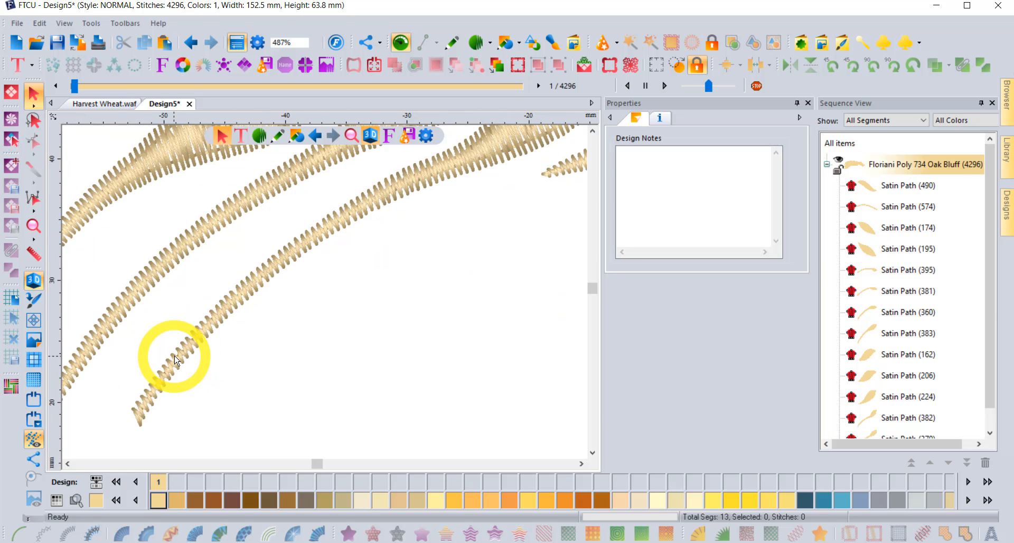
{"action": "scroll", "coordinate": [175, 361], "scroll_direction": "up", "scroll_amount": 2}
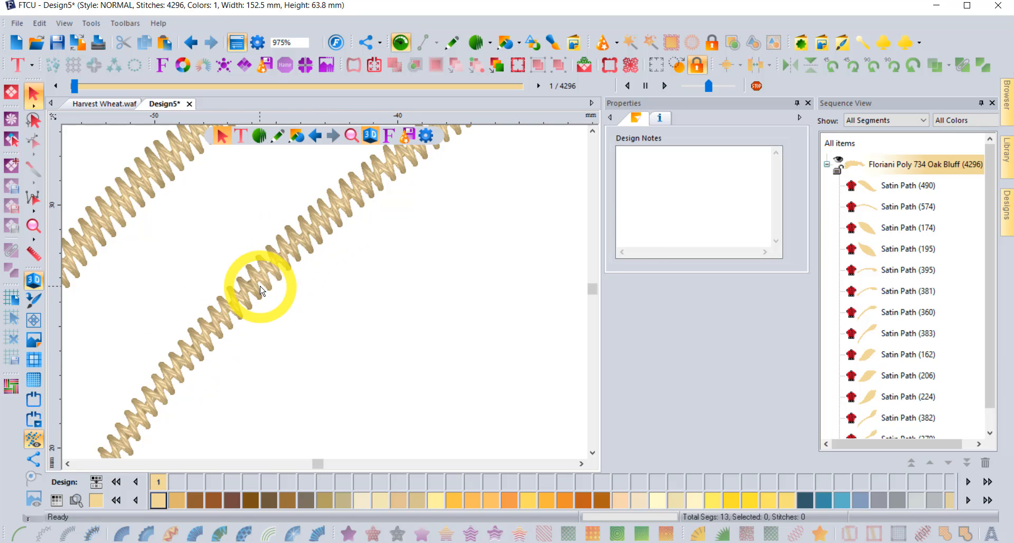
{"action": "left_click", "coordinate": [33, 254]}
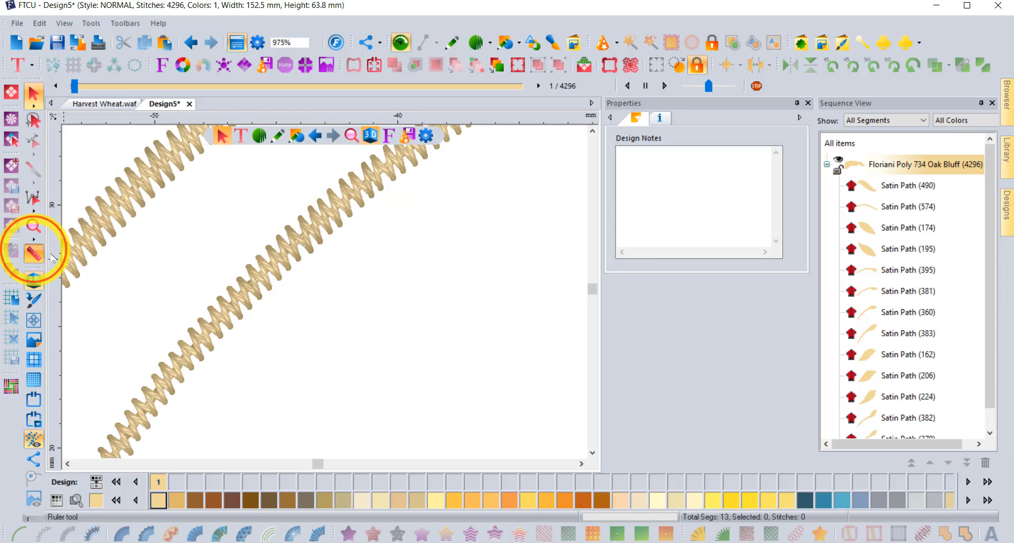
{"action": "left_click_drag", "start_coordinate": [217, 298], "coordinate": [241, 317]}
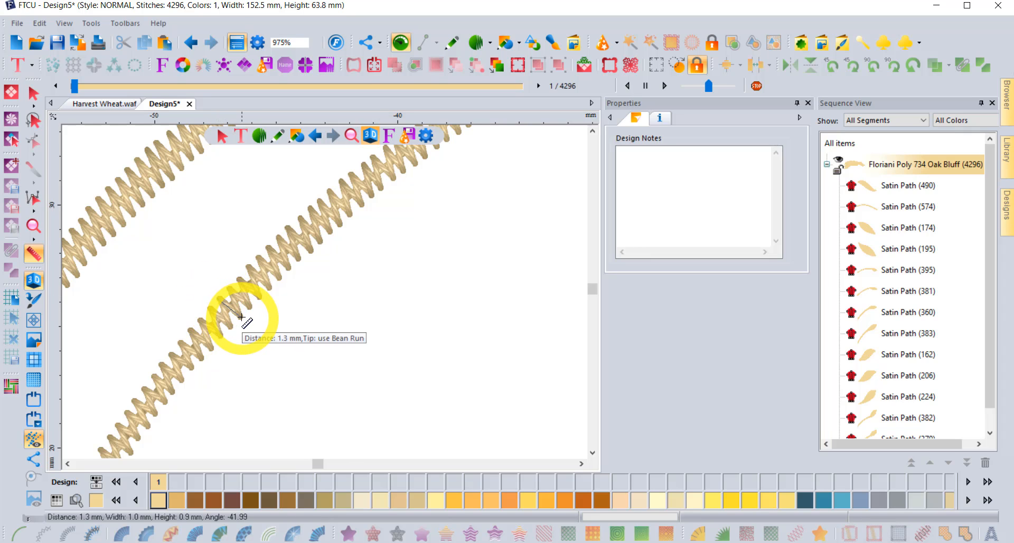
Step: Switch the ruler units to inches and measure the same thin stem's width again
{"action": "right_click", "coordinate": [256, 116]}
{"action": "left_click", "coordinate": [289, 138]}
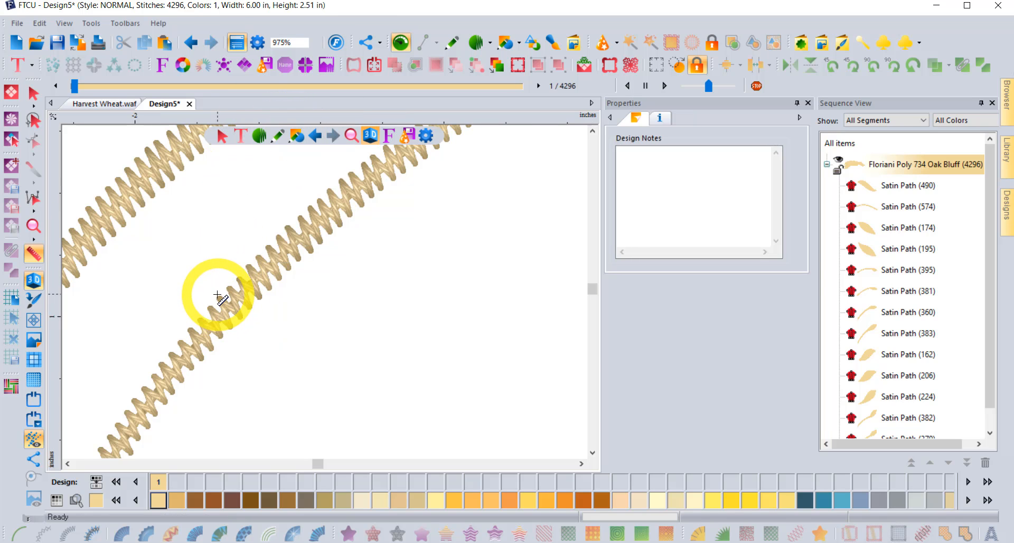
{"action": "left_click_drag", "start_coordinate": [217, 297], "coordinate": [242, 319]}
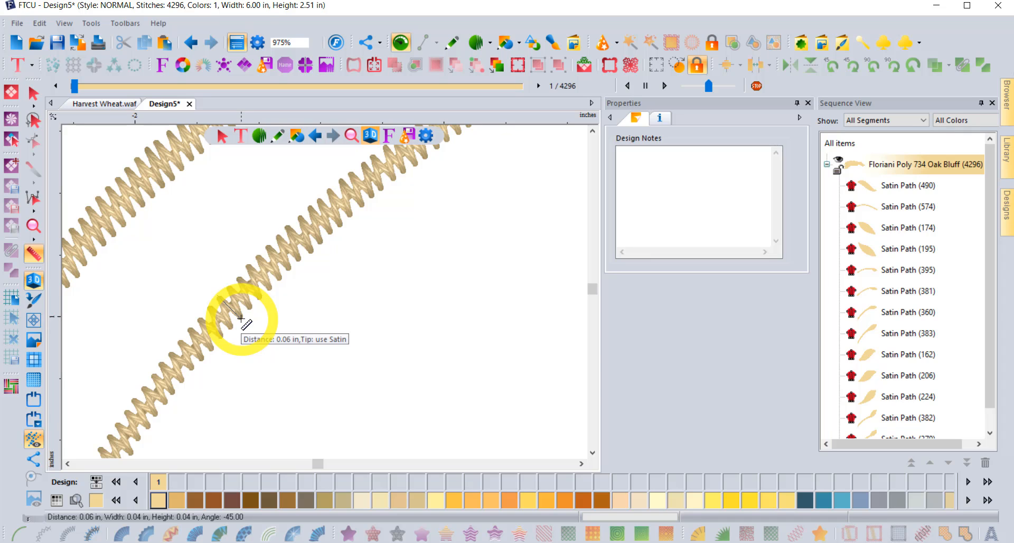
{"action": "left_click_drag", "start_coordinate": [240, 318], "coordinate": [241, 318]}
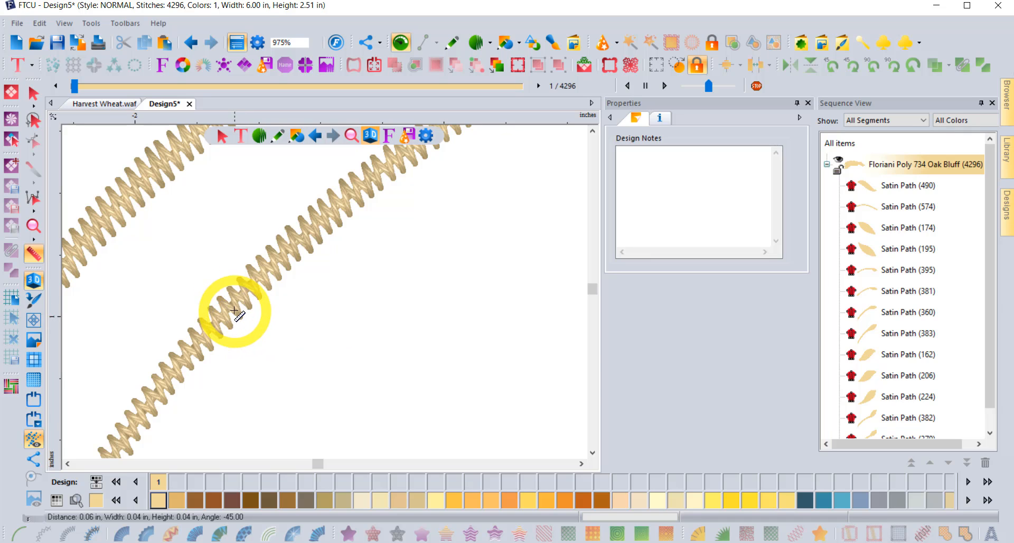
Step: Switch the ruler units back to millimetres and measure across one of the wide lower wheat kernels
{"action": "right_click", "coordinate": [280, 117]}
{"action": "left_click", "coordinate": [304, 122]}
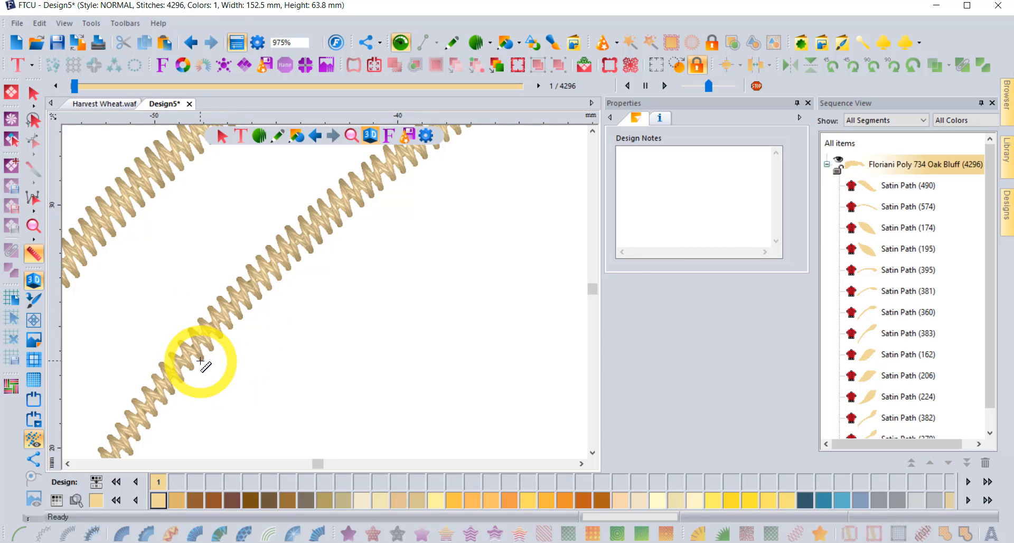
{"action": "scroll", "coordinate": [201, 360], "scroll_direction": "down", "scroll_amount": 5}
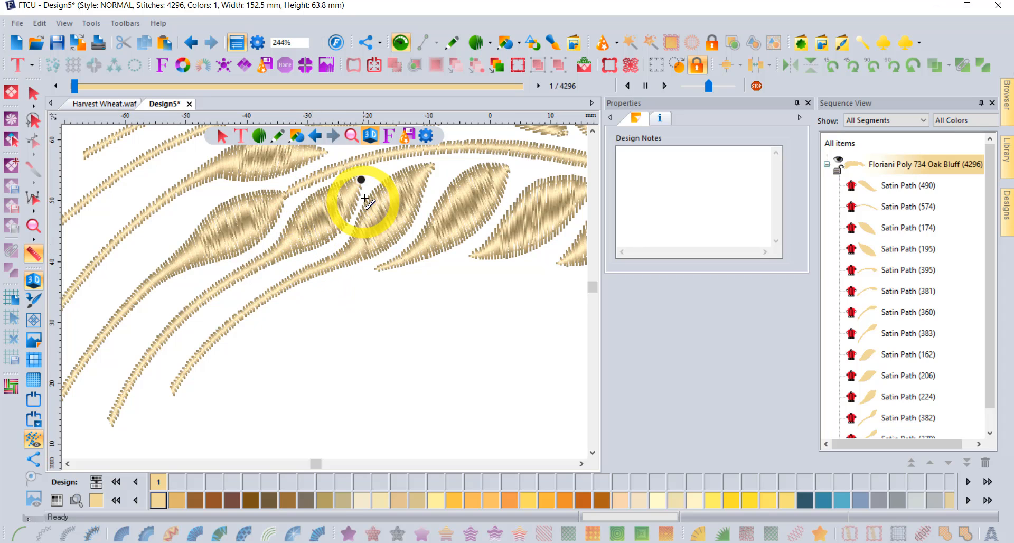
{"action": "left_click_drag", "start_coordinate": [374, 193], "coordinate": [402, 236]}
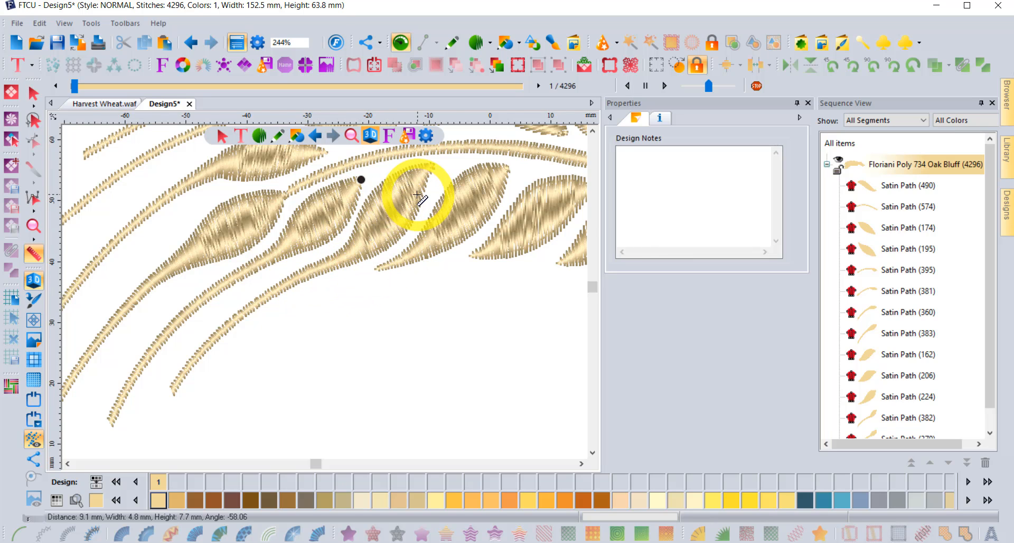
{"action": "scroll", "coordinate": [418, 195], "scroll_direction": "down", "scroll_amount": 2}
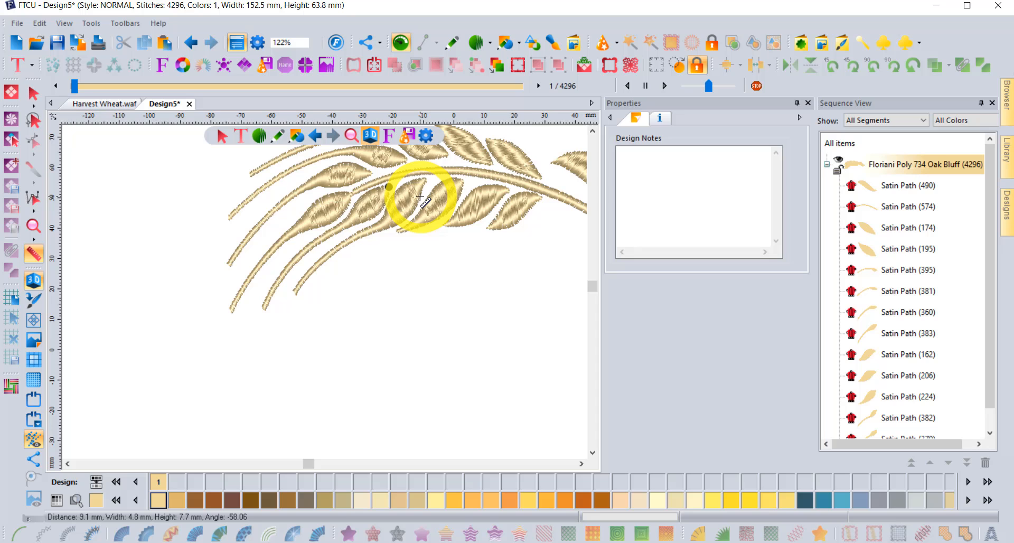
{"action": "left_click", "coordinate": [593, 132]}
{"action": "left_click", "coordinate": [593, 132]}
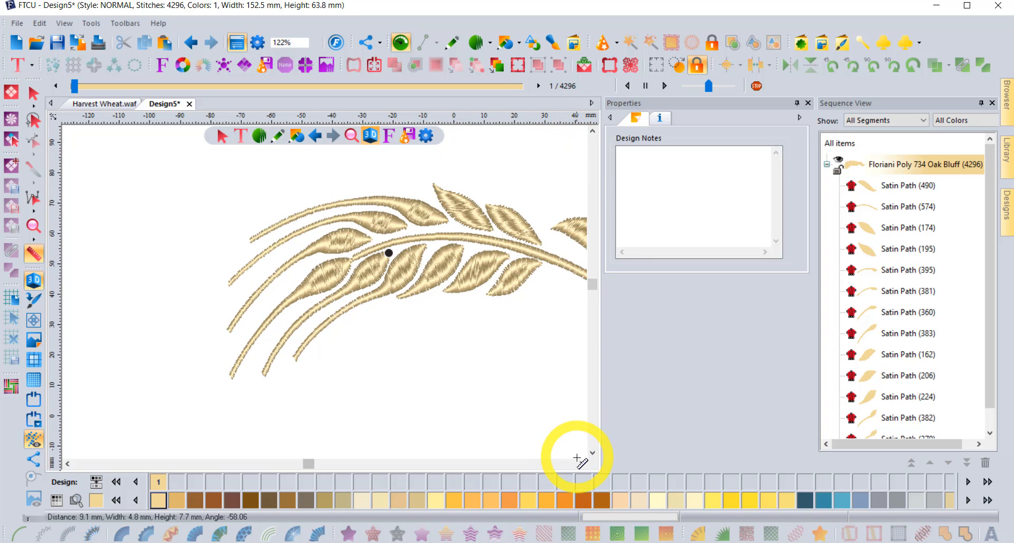
{"action": "left_click", "coordinate": [581, 463]}
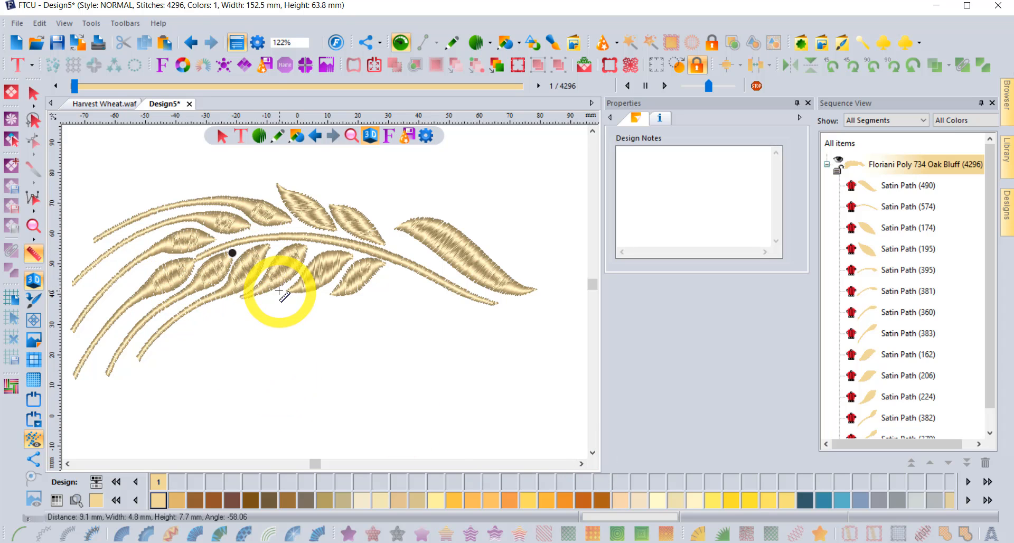
Step: Select the entire wheat stalk and resize it to 4 inches wide with the aspect ratio maintained
{"action": "left_click", "coordinate": [32, 93]}
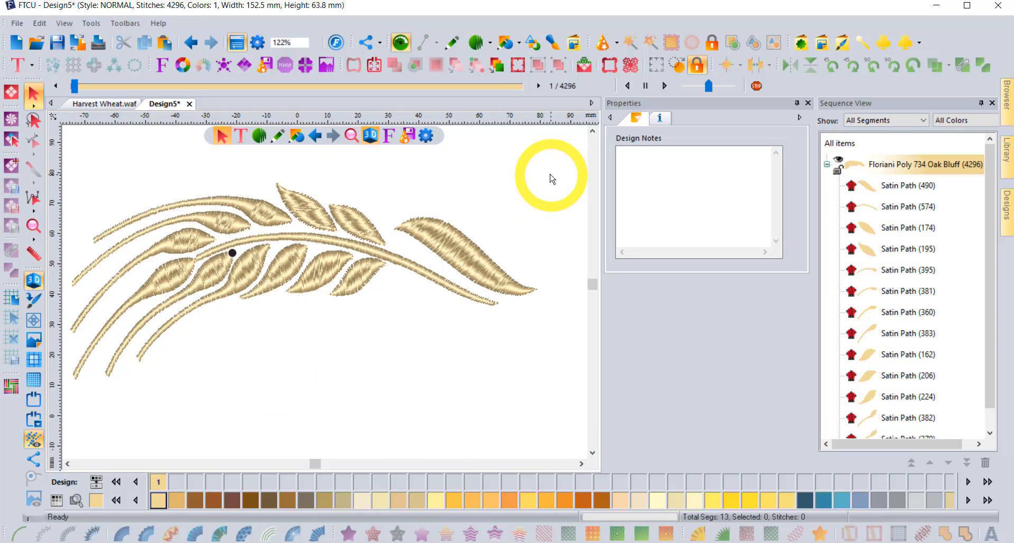
{"action": "left_click_drag", "start_coordinate": [559, 162], "coordinate": [77, 390]}
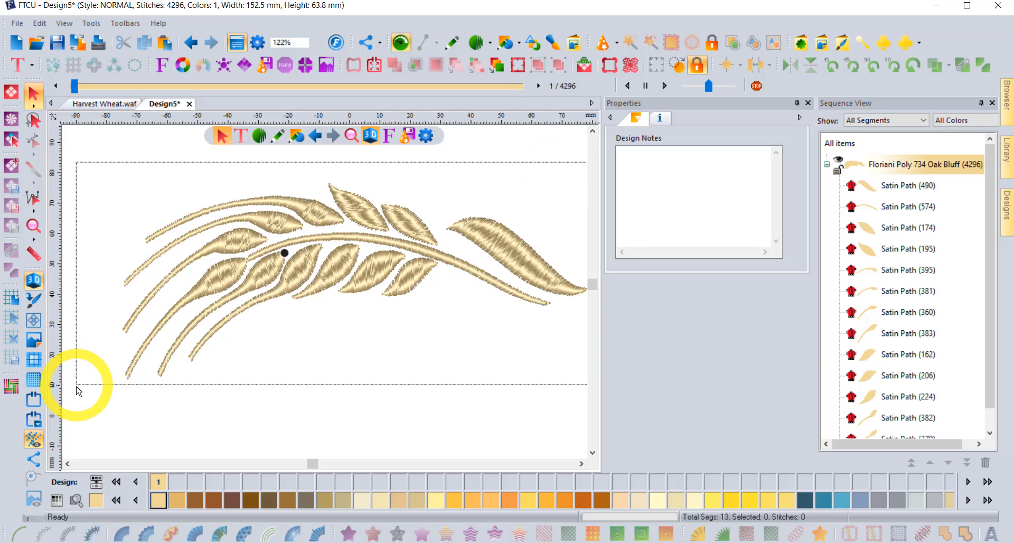
{"action": "scroll", "coordinate": [380, 355], "scroll_direction": "down", "scroll_amount": 2}
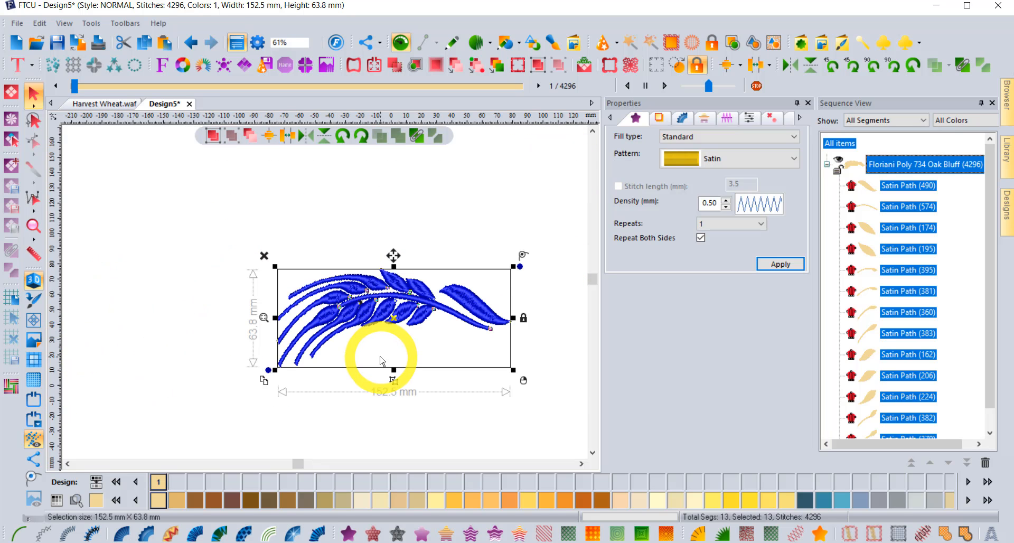
{"action": "left_click", "coordinate": [800, 117]}
{"action": "left_click", "coordinate": [800, 117]}
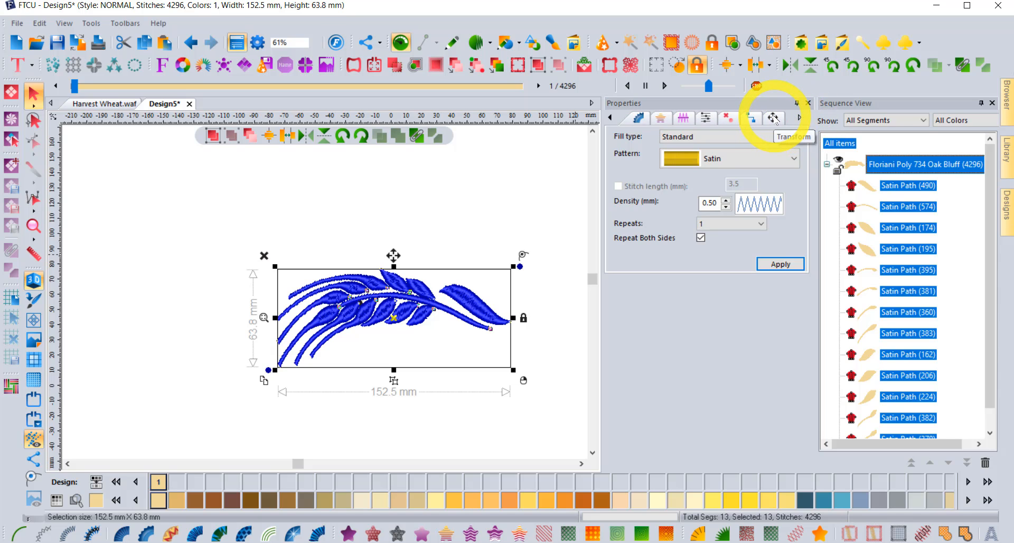
{"action": "left_click", "coordinate": [773, 118]}
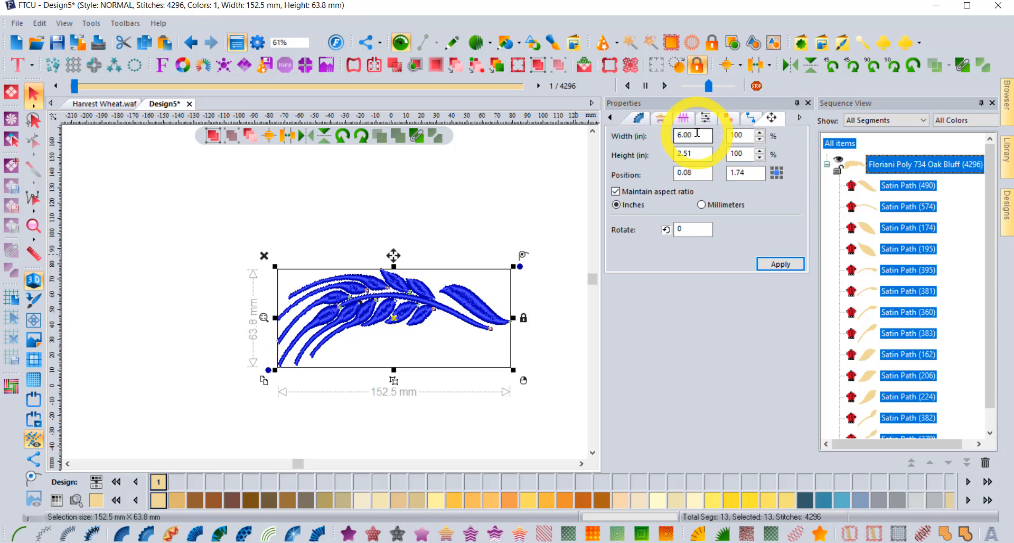
{"action": "left_click_drag", "start_coordinate": [697, 133], "coordinate": [659, 141]}
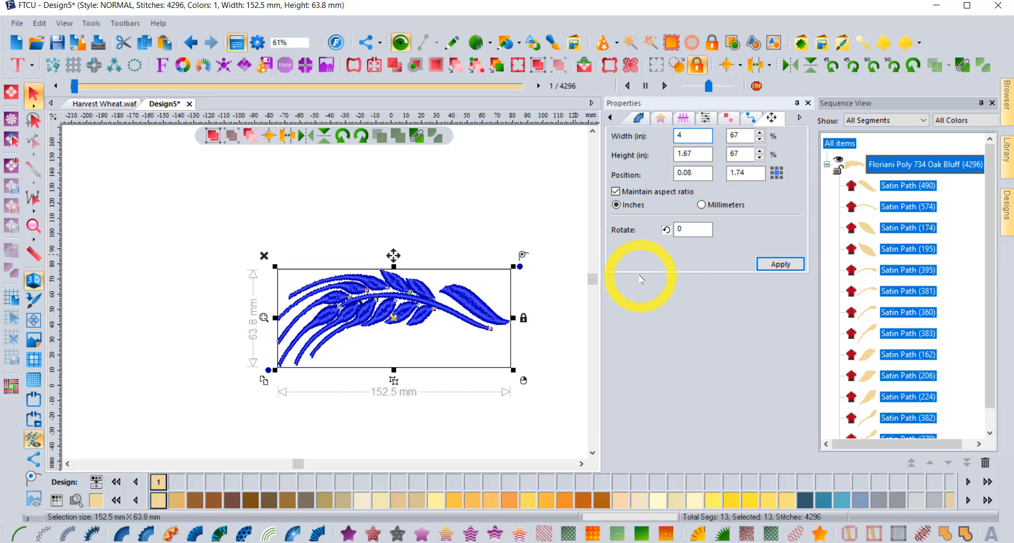
{"action": "left_click", "coordinate": [791, 266]}
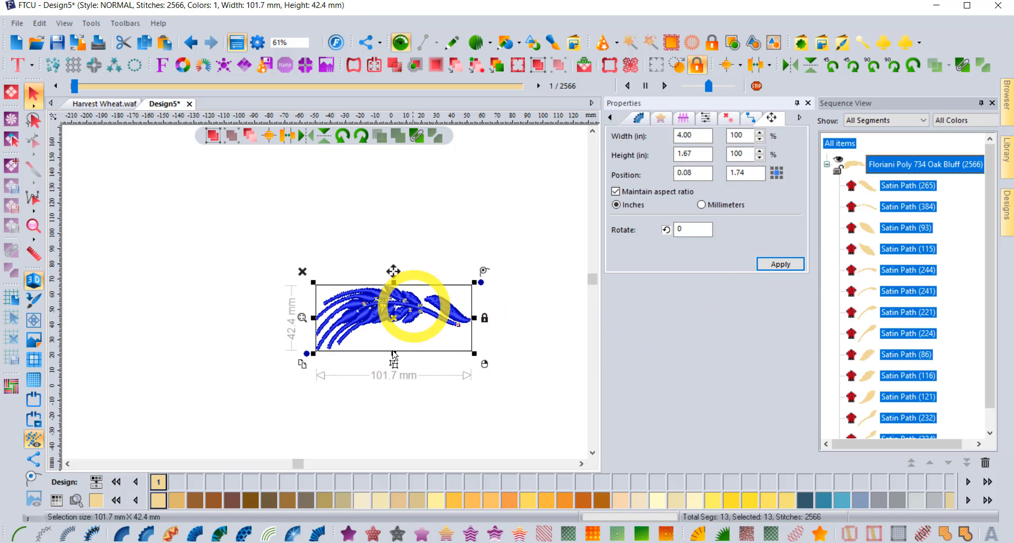
{"action": "left_click", "coordinate": [407, 378]}
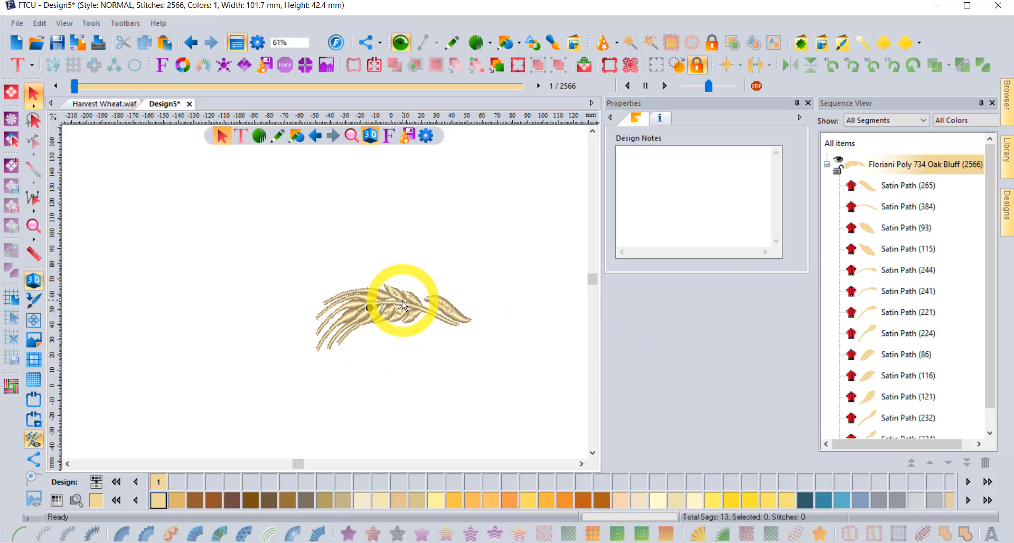
Step: Turn off the 3D stitch display and show the stitch points on the resized stalk's thin stems
{"action": "scroll", "coordinate": [385, 313], "scroll_direction": "up", "scroll_amount": 2}
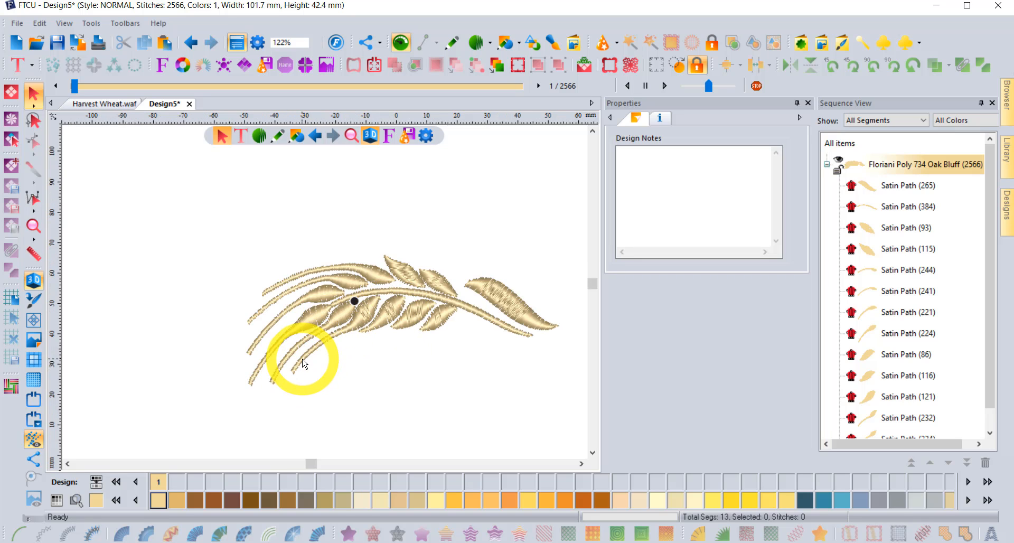
{"action": "scroll", "coordinate": [302, 363], "scroll_direction": "up", "scroll_amount": 2}
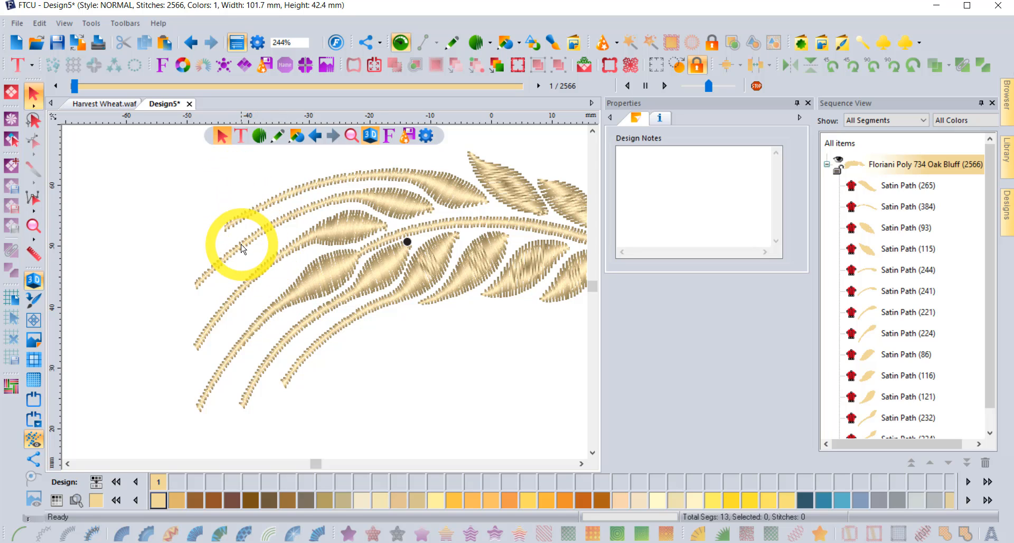
{"action": "scroll", "coordinate": [241, 248], "scroll_direction": "up", "scroll_amount": 1}
{"action": "scroll", "coordinate": [241, 248], "scroll_direction": "up", "scroll_amount": 1}
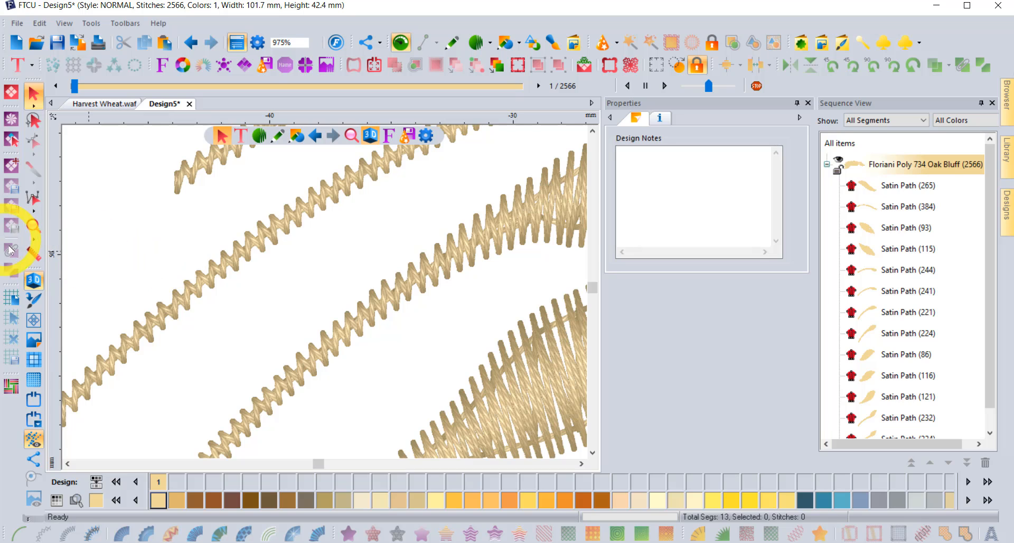
{"action": "left_click", "coordinate": [35, 283]}
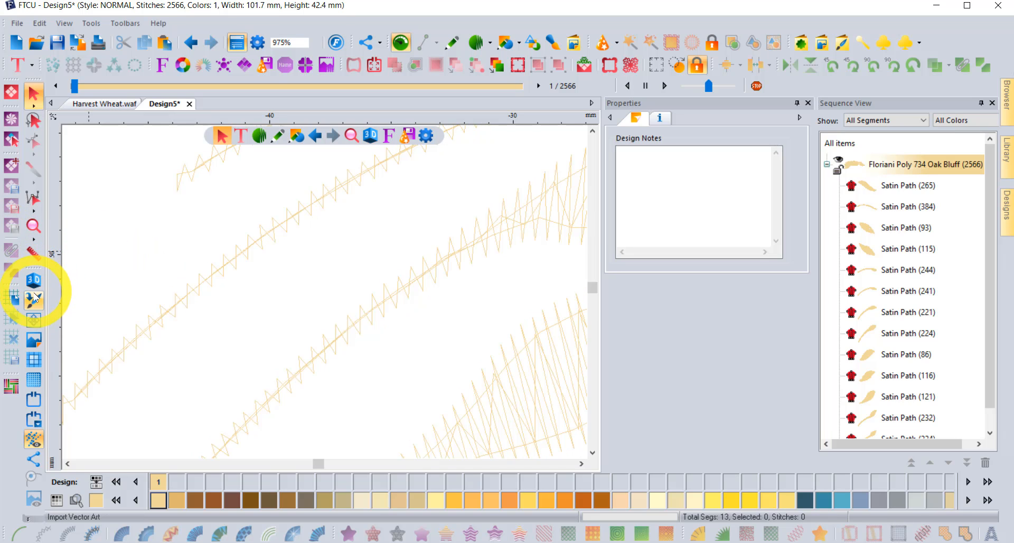
{"action": "left_click", "coordinate": [34, 459]}
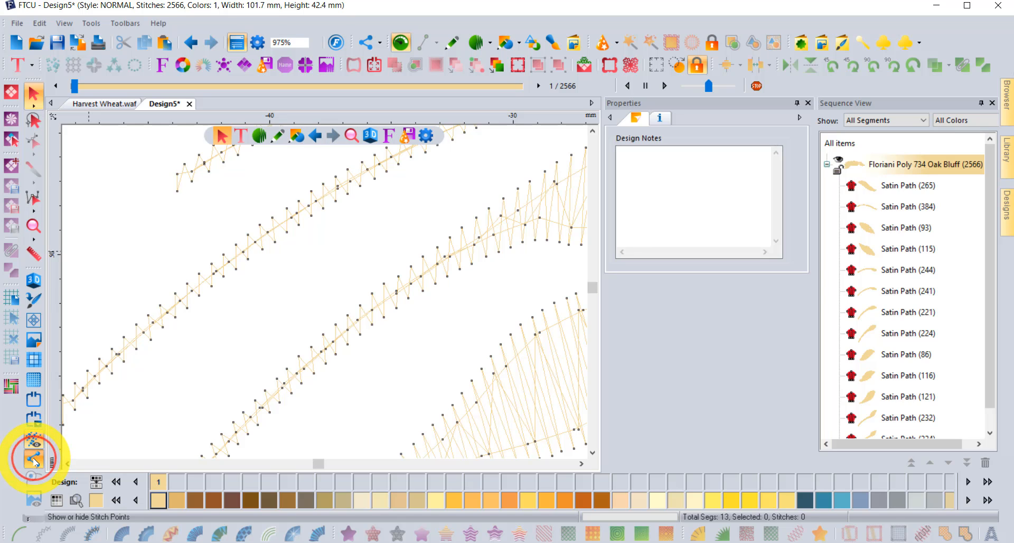
Step: Measure the stitch width of a thin upper wheat whisker with the Ruler tool
{"action": "scroll", "coordinate": [176, 298], "scroll_direction": "up", "scroll_amount": 1}
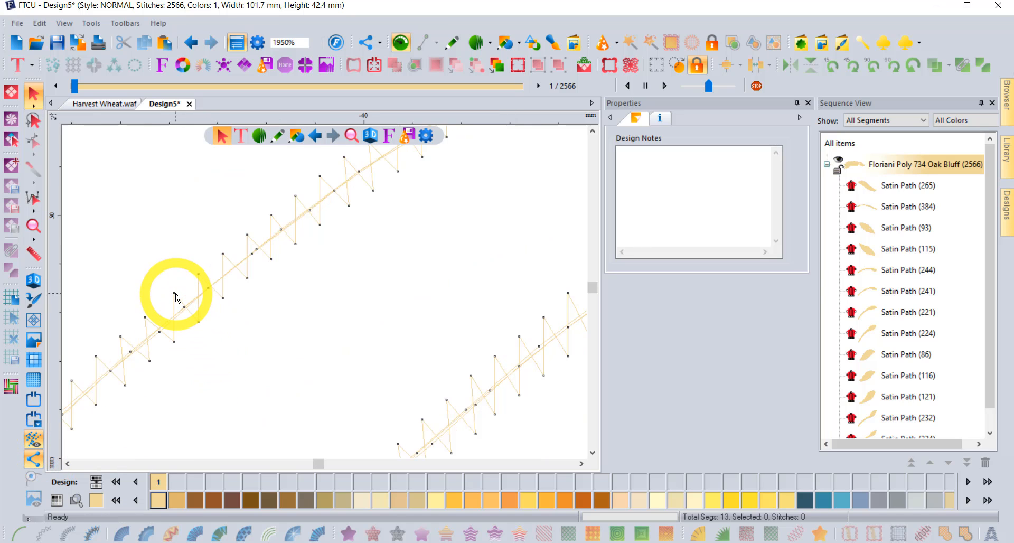
{"action": "left_click", "coordinate": [33, 254]}
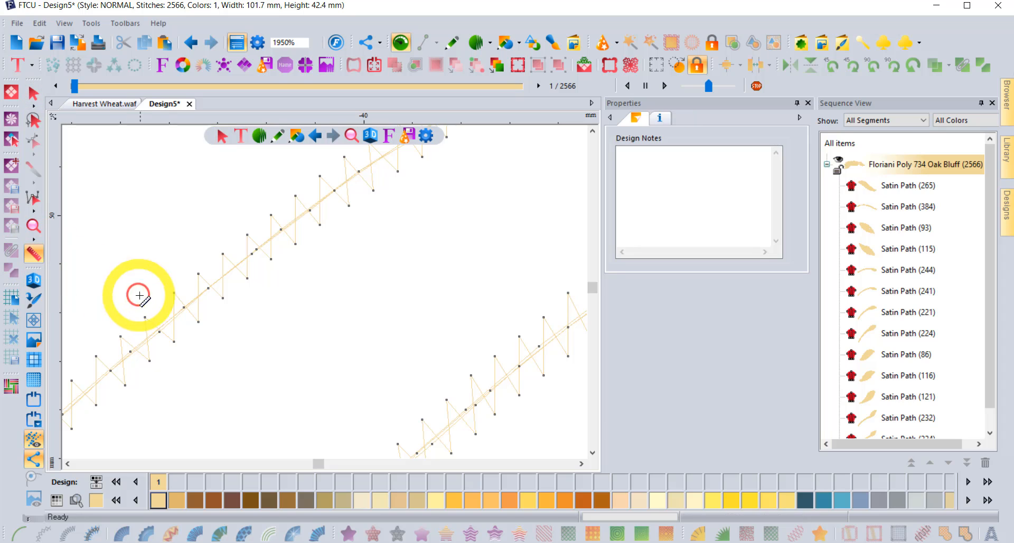
{"action": "left_click_drag", "start_coordinate": [174, 293], "coordinate": [197, 322]}
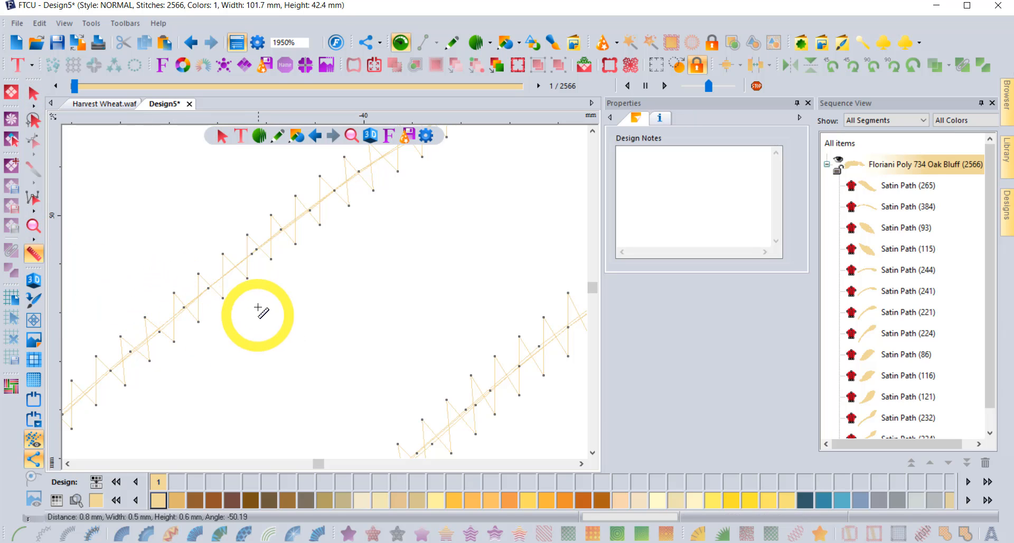
{"action": "scroll", "coordinate": [237, 359], "scroll_direction": "down", "scroll_amount": 4}
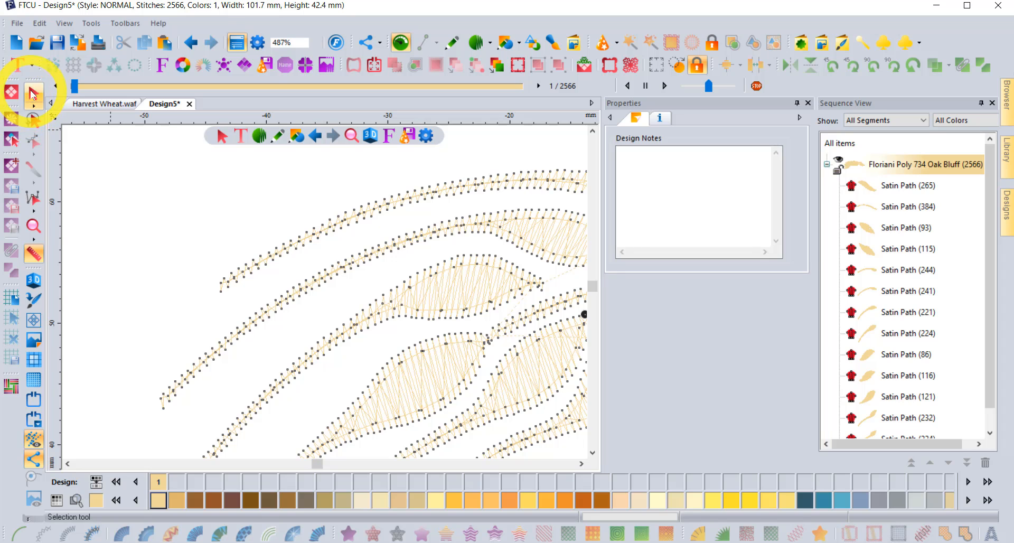
{"action": "left_click", "coordinate": [33, 95]}
Step: Select all items of the wheat stalk and raise their absolute pull compensation first to 0.3 mm and finally to 0.4 mm
{"action": "scroll", "coordinate": [295, 314], "scroll_direction": "down", "scroll_amount": 2}
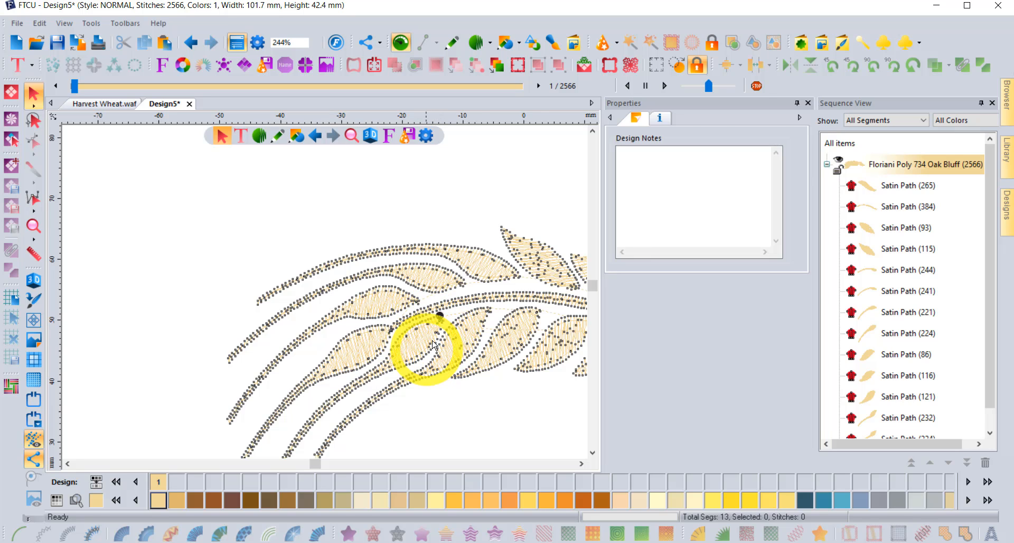
{"action": "left_click", "coordinate": [845, 142]}
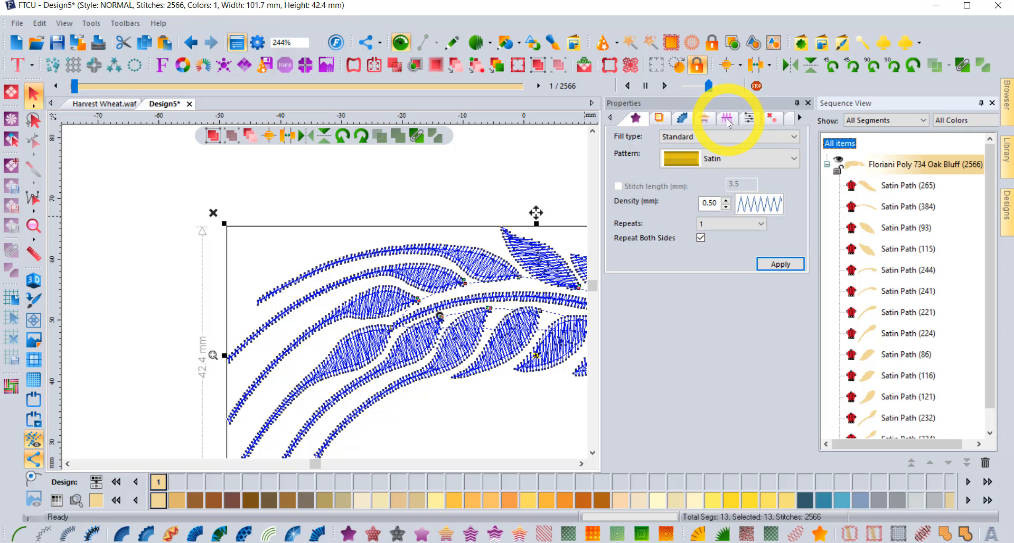
{"action": "left_click", "coordinate": [728, 118]}
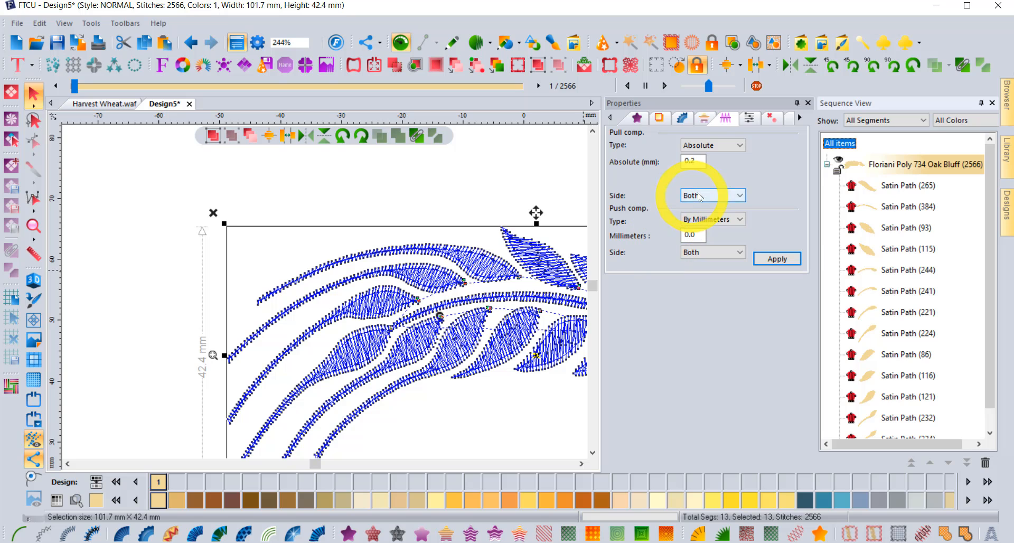
{"action": "left_click", "coordinate": [698, 161]}
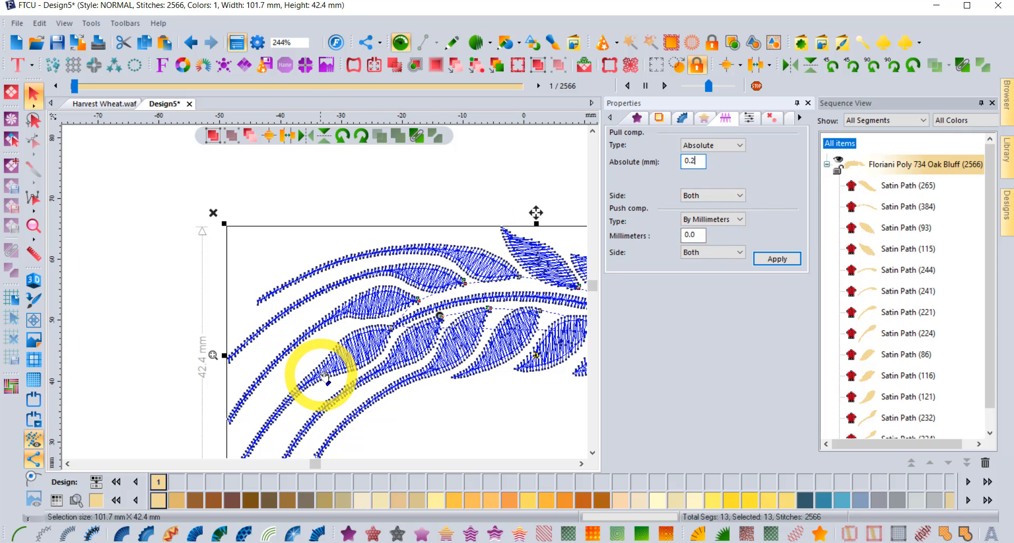
{"action": "double_click", "coordinate": [691, 160]}
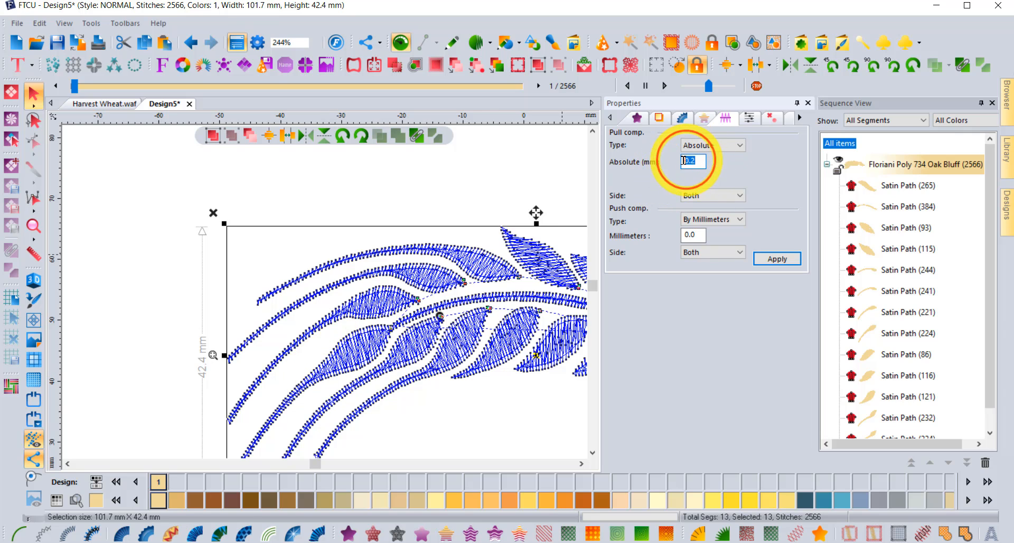
{"action": "type", "text": "."}
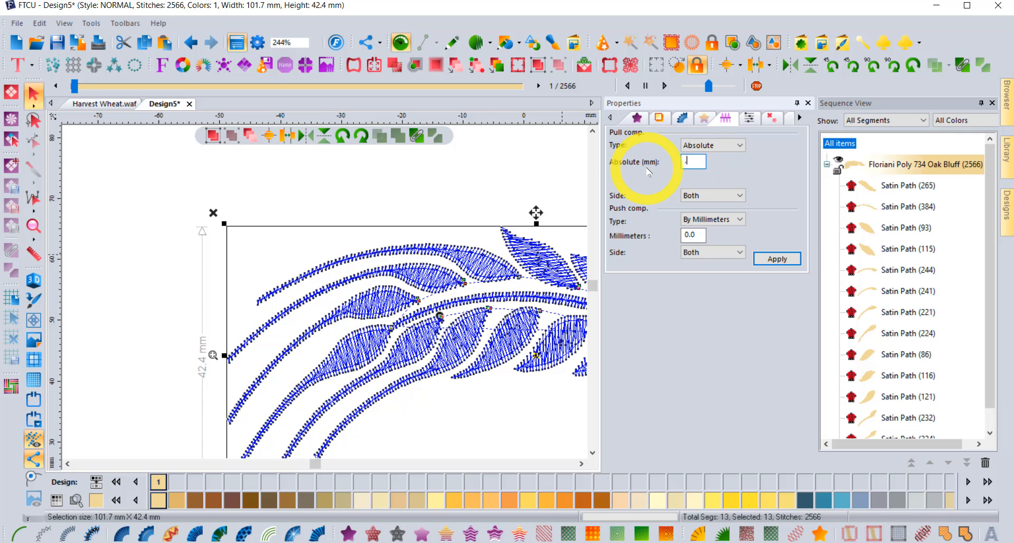
{"action": "type", "text": "3"}
{"action": "left_click", "coordinate": [786, 259]}
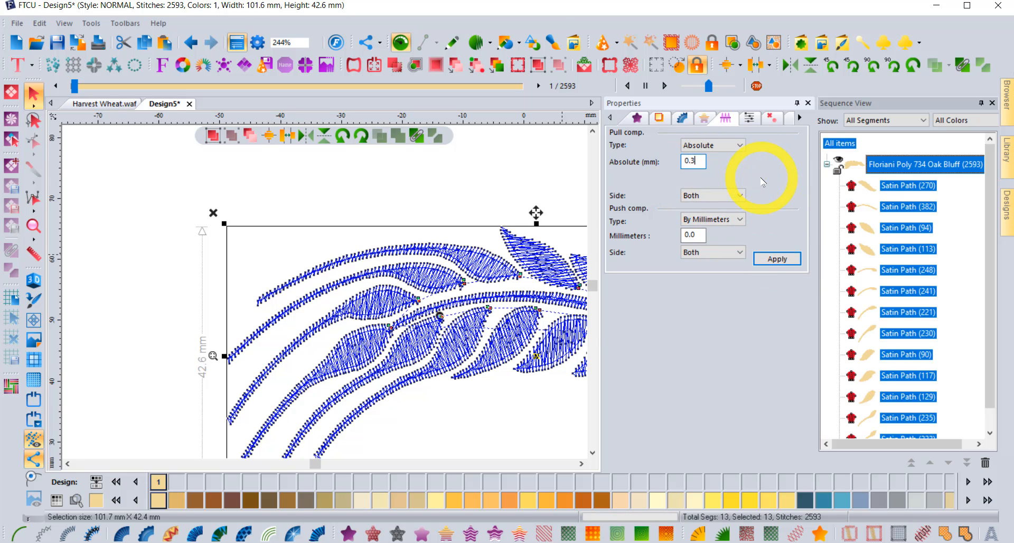
{"action": "left_click", "coordinate": [781, 259]}
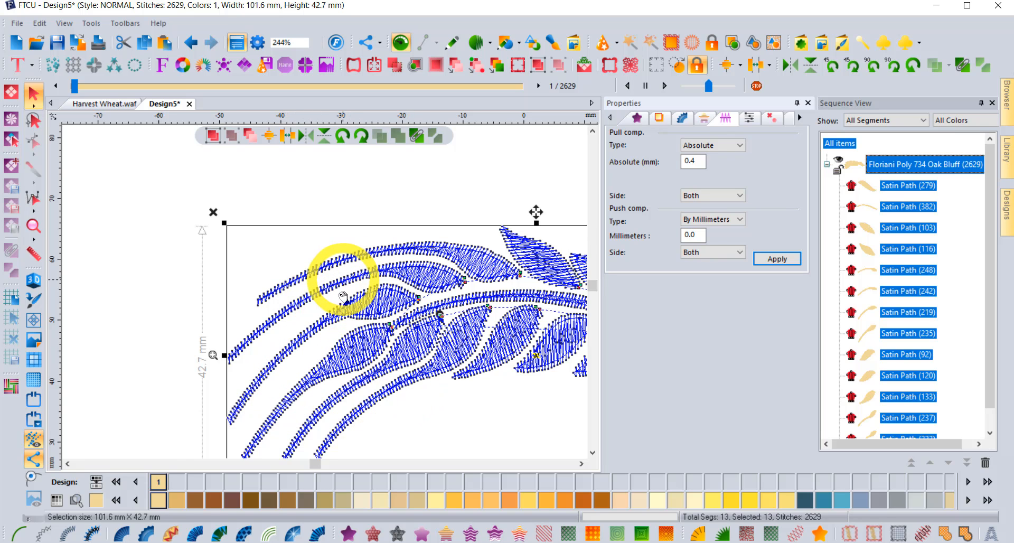
Step: Measure the thin upper whisker's stitch width again with the Ruler tool and deselect the stalk
{"action": "scroll", "coordinate": [341, 301], "scroll_direction": "up", "scroll_amount": 1}
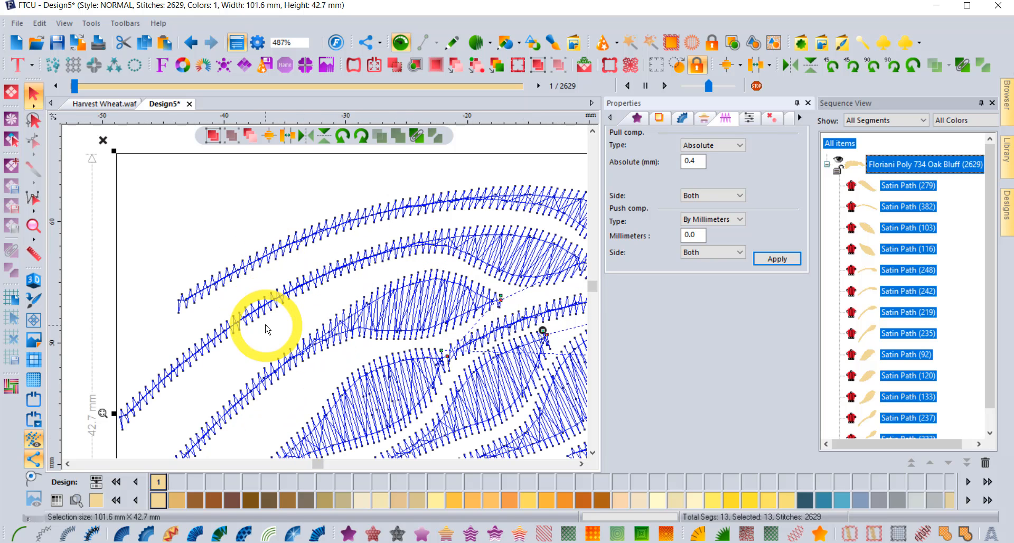
{"action": "scroll", "coordinate": [268, 329], "scroll_direction": "up", "scroll_amount": 1}
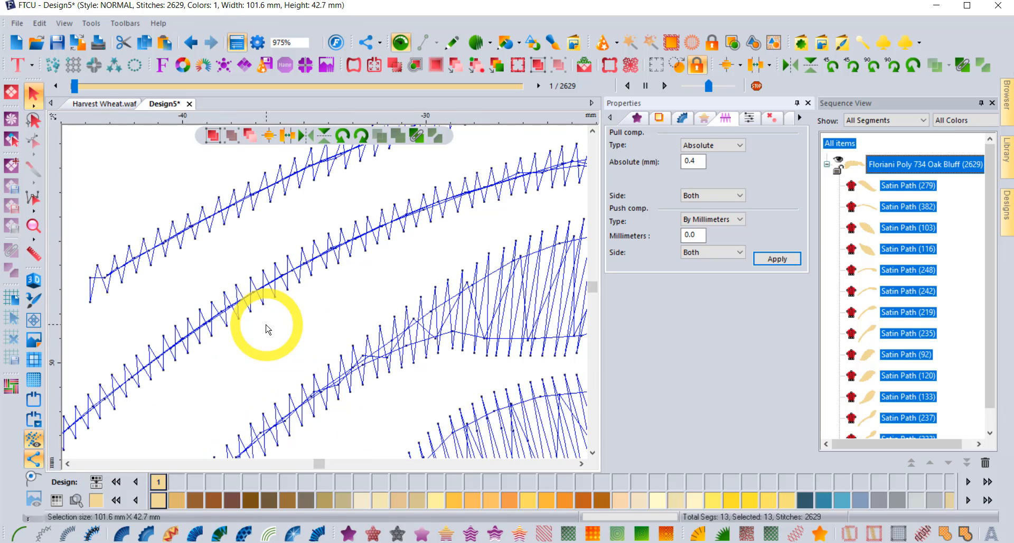
{"action": "scroll", "coordinate": [255, 335], "scroll_direction": "up", "scroll_amount": 1}
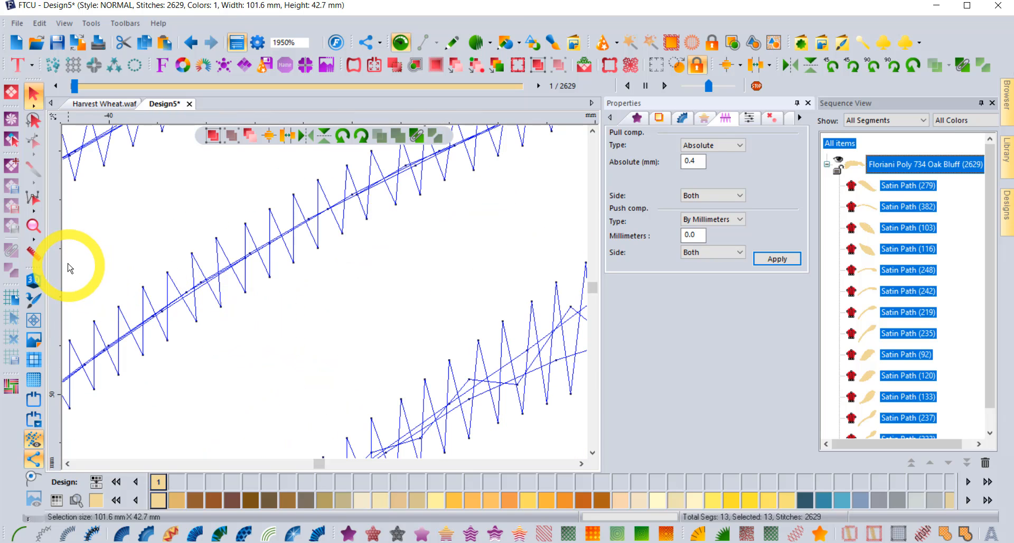
{"action": "left_click", "coordinate": [34, 252]}
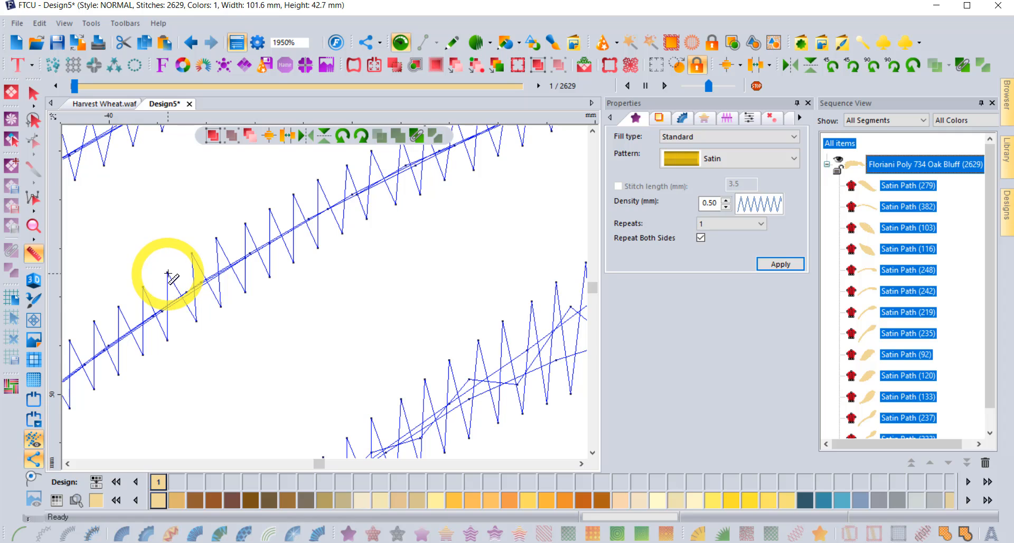
{"action": "left_click_drag", "start_coordinate": [167, 271], "coordinate": [197, 320]}
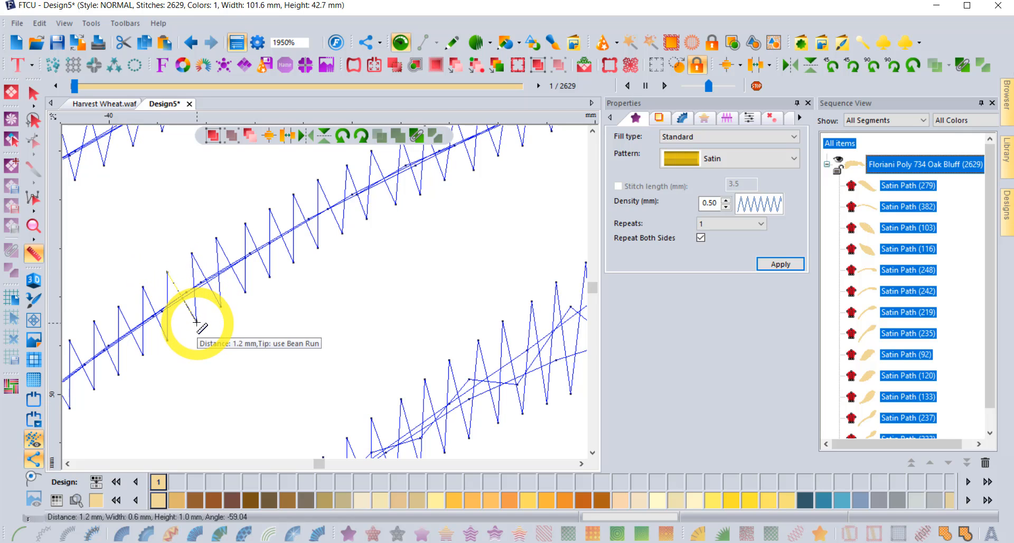
{"action": "scroll", "coordinate": [196, 321], "scroll_direction": "down", "scroll_amount": 1}
{"action": "scroll", "coordinate": [196, 321], "scroll_direction": "down", "scroll_amount": 1}
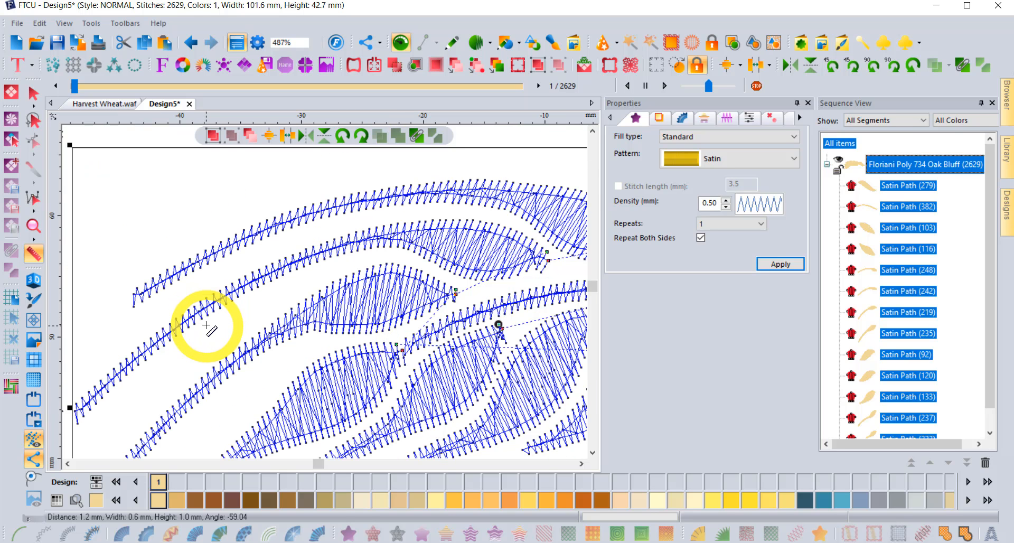
{"action": "left_click", "coordinate": [33, 96]}
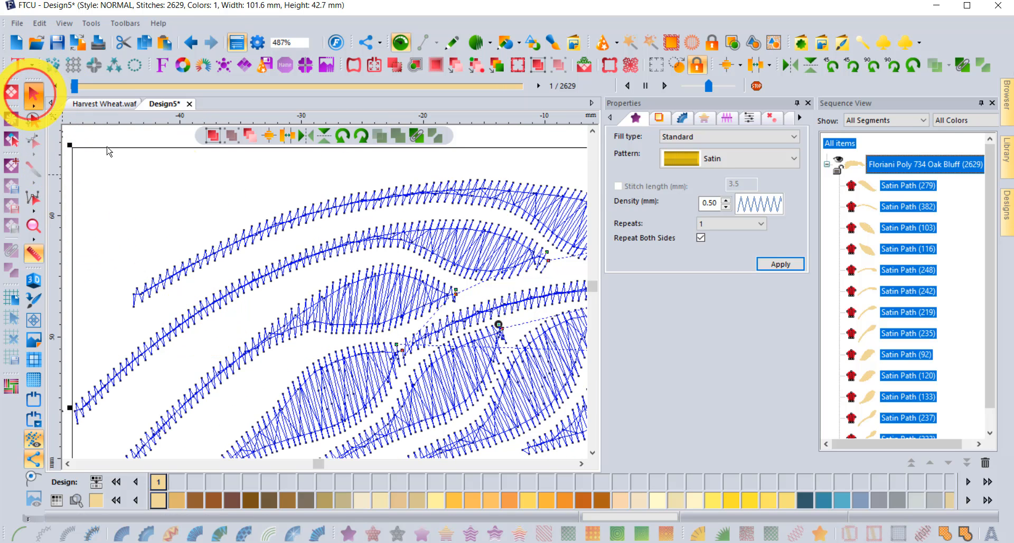
{"action": "left_click", "coordinate": [388, 286]}
{"action": "scroll", "coordinate": [385, 290], "scroll_direction": "down", "scroll_amount": 2}
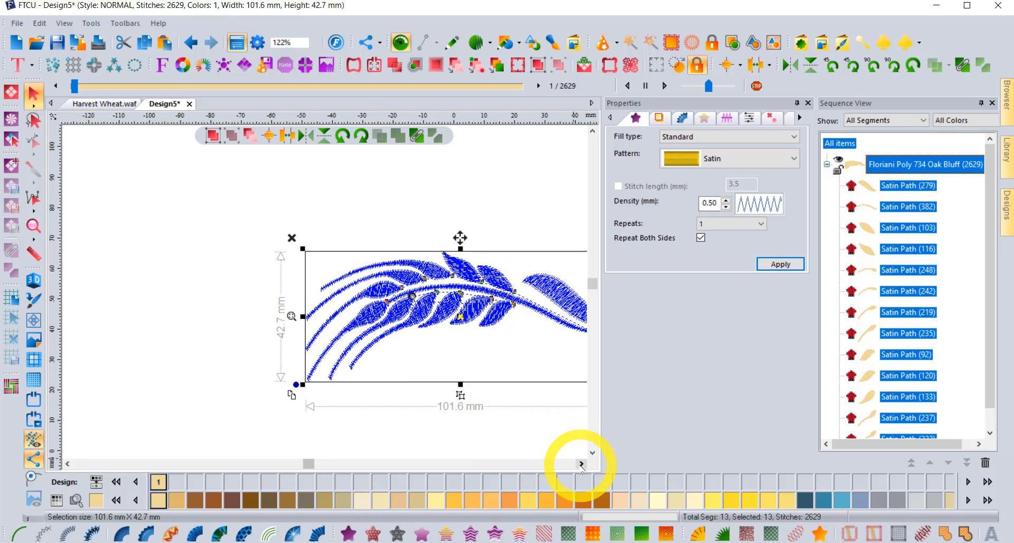
{"action": "left_click", "coordinate": [582, 464]}
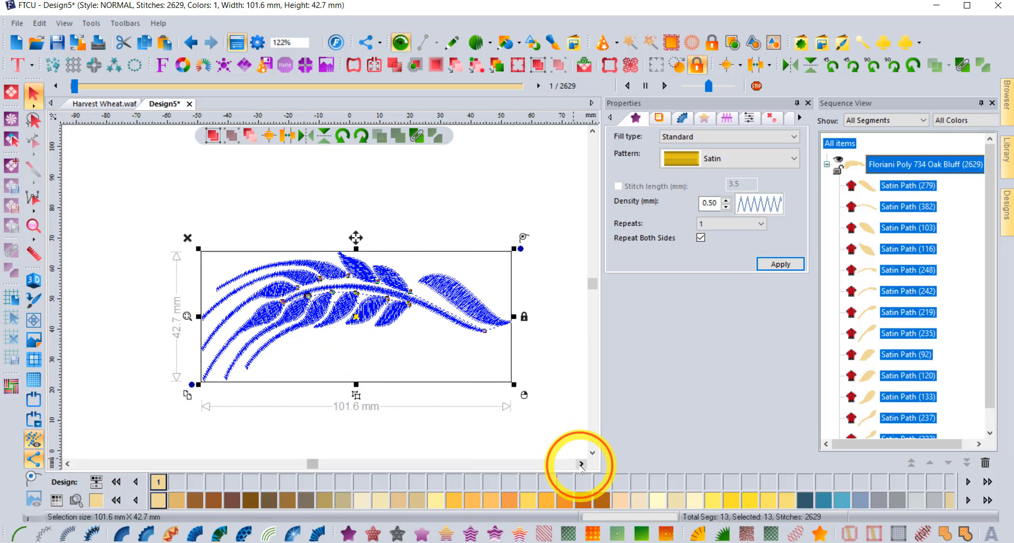
{"action": "left_click", "coordinate": [289, 427]}
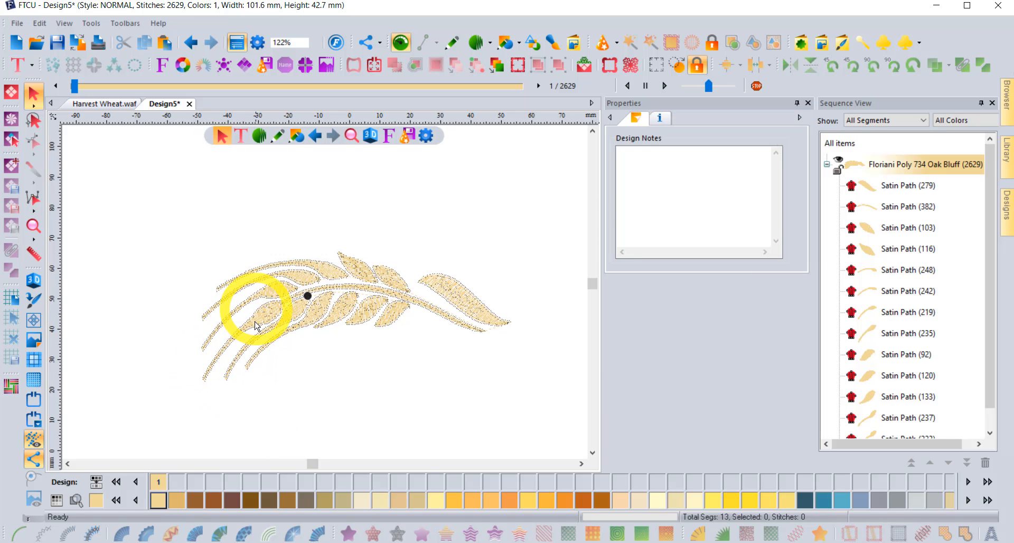
Step: Remove the Contour underlay from the satin path of the lower kernel with the second-lowest whisker, leaving only Parallel underlay
{"action": "scroll", "coordinate": [251, 334], "scroll_direction": "up", "scroll_amount": 1}
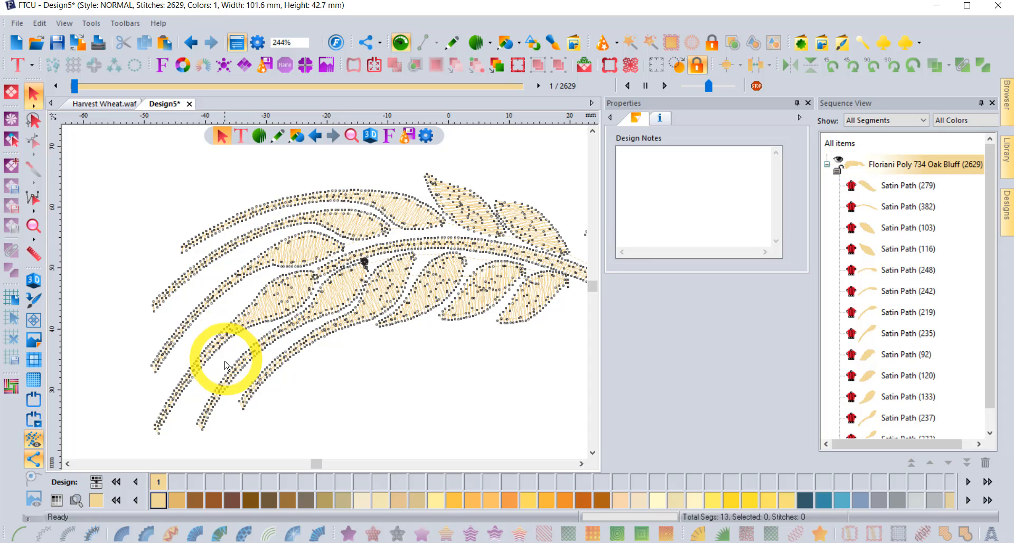
{"action": "scroll", "coordinate": [226, 353], "scroll_direction": "up", "scroll_amount": 1}
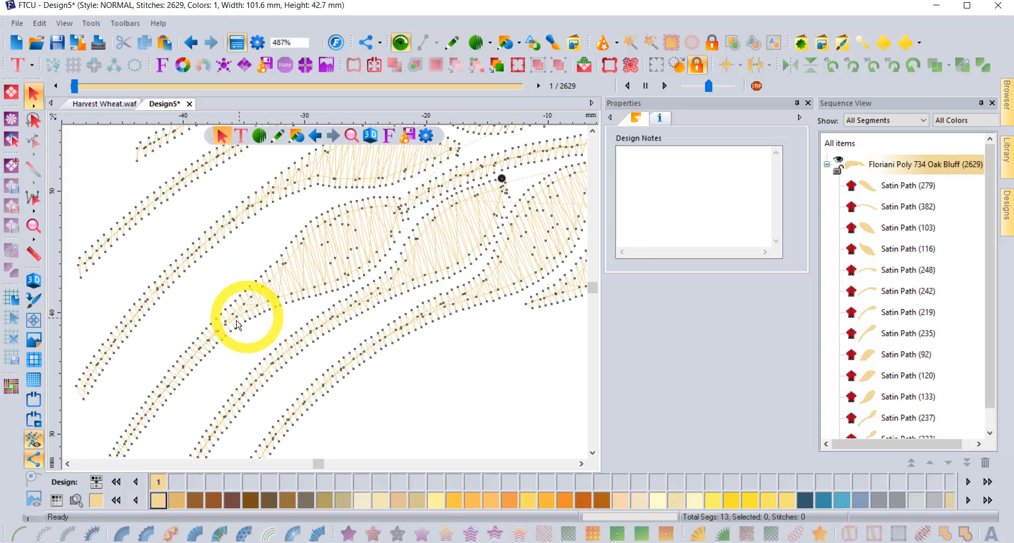
{"action": "left_click", "coordinate": [400, 293]}
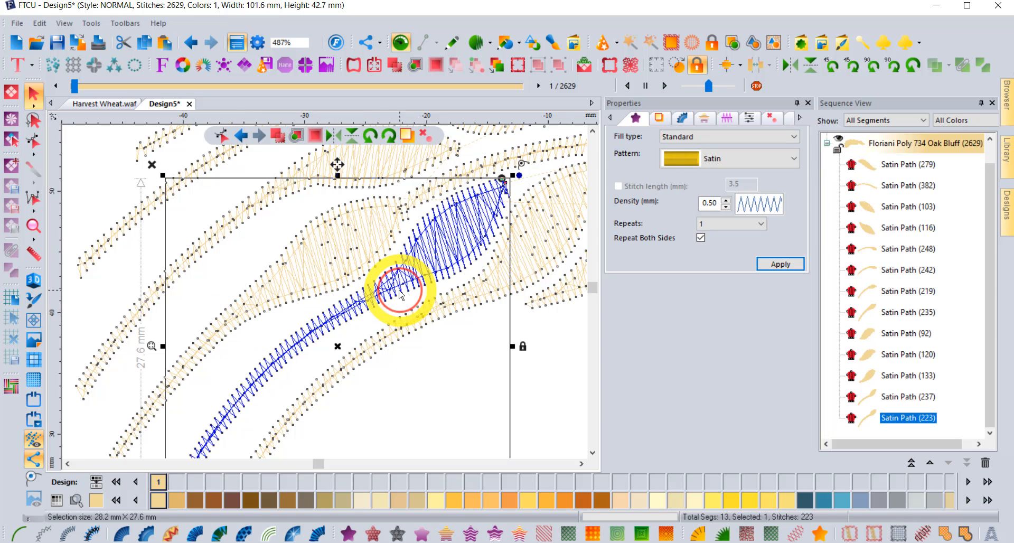
{"action": "left_click", "coordinate": [660, 119]}
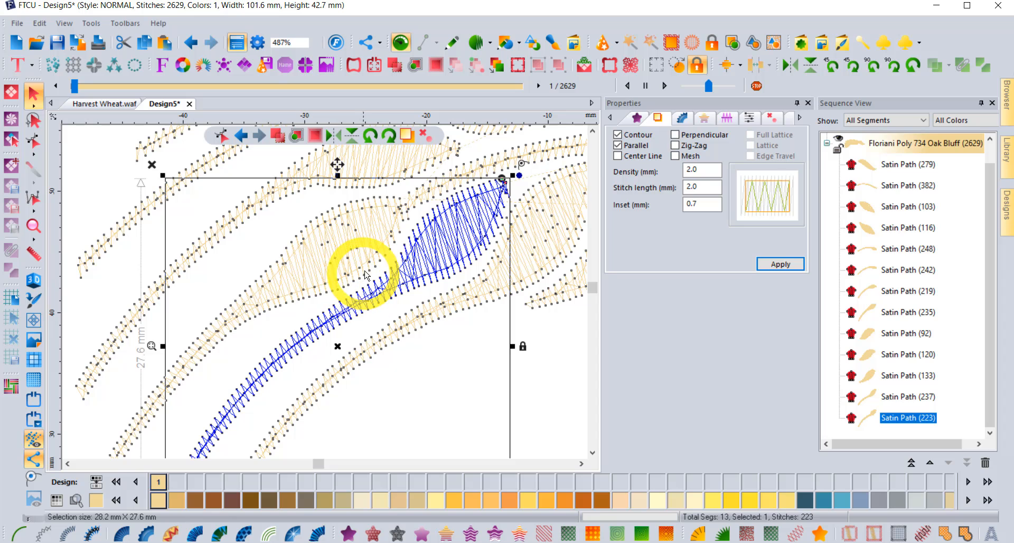
{"action": "left_click", "coordinate": [617, 145]}
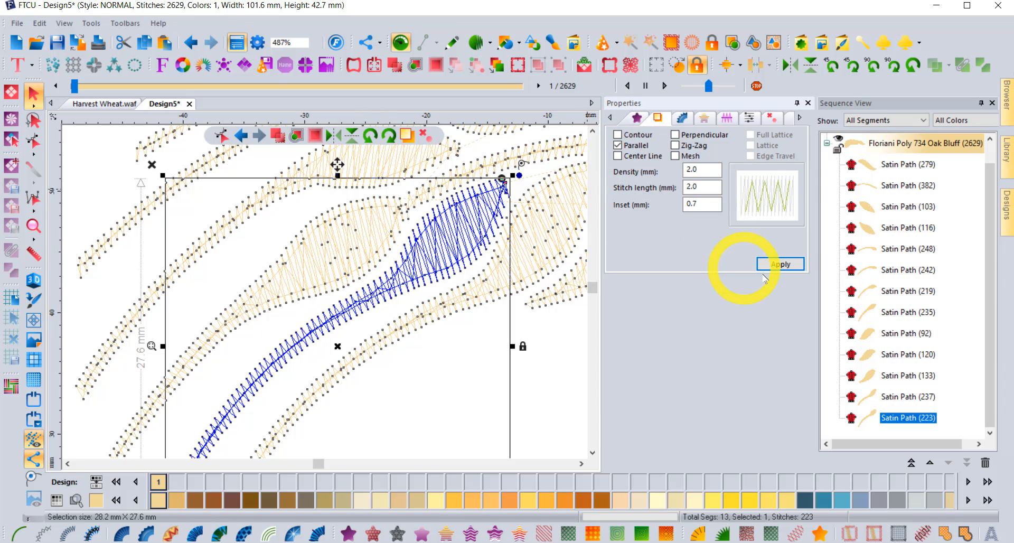
{"action": "left_click", "coordinate": [782, 264]}
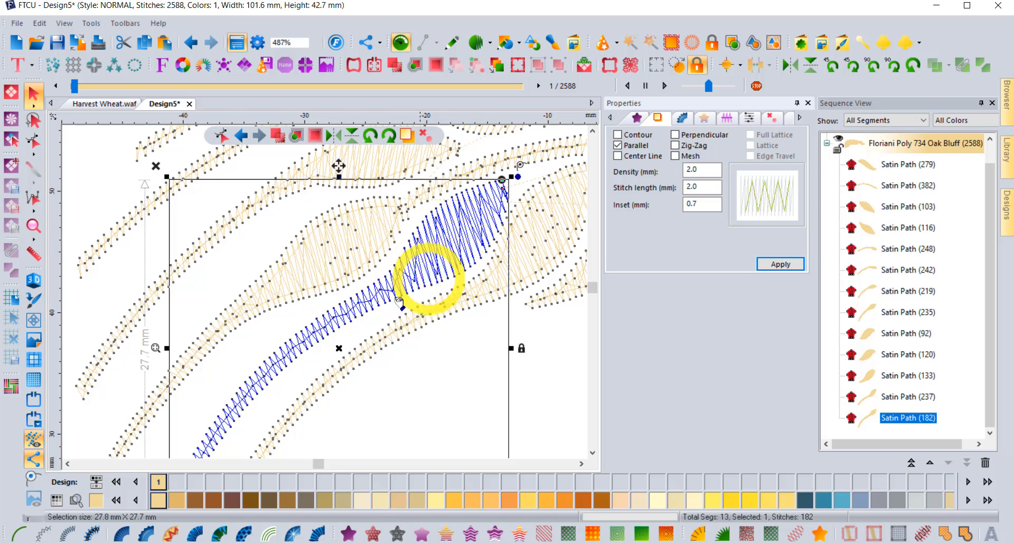
{"action": "scroll", "coordinate": [386, 302], "scroll_direction": "down", "scroll_amount": 2}
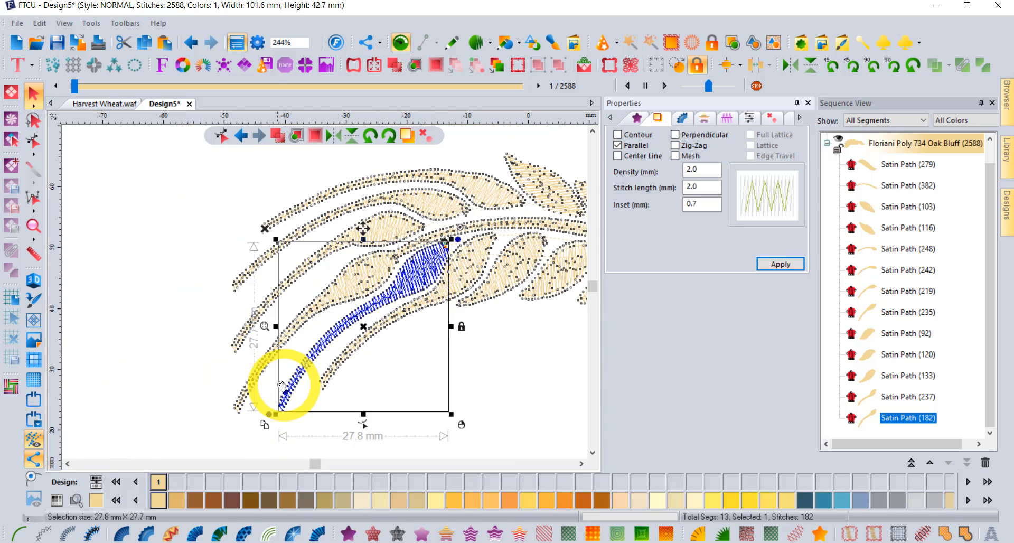
{"action": "left_click", "coordinate": [195, 383]}
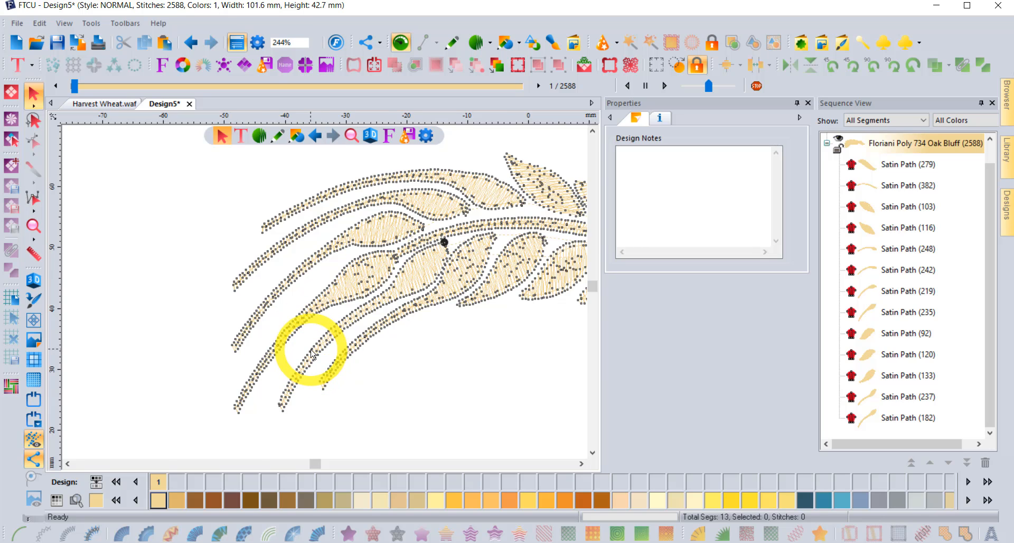
Step: Inspect the pull compensation settings of the lower kernel with the second-lowest whisker and deselect it
{"action": "scroll", "coordinate": [312, 354], "scroll_direction": "up", "scroll_amount": 2}
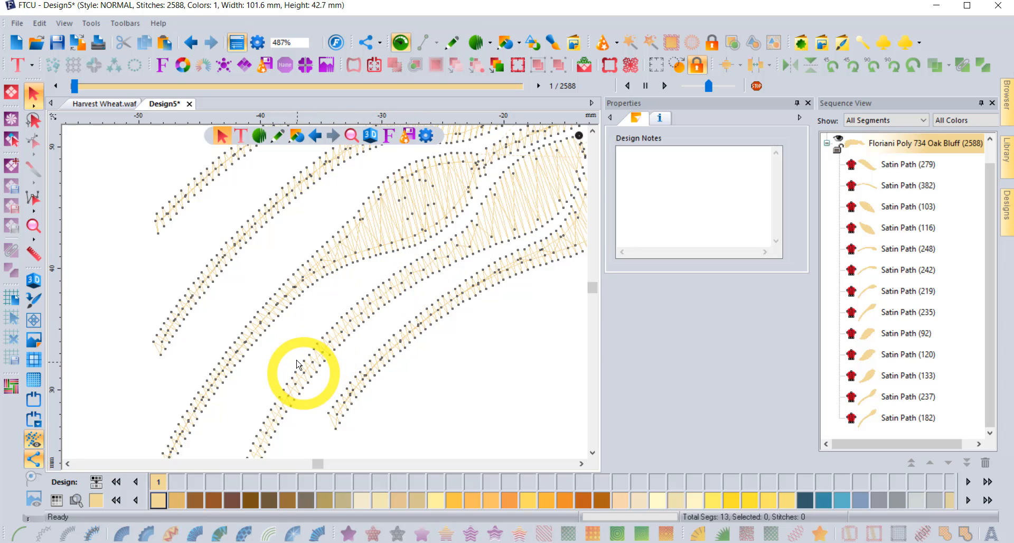
{"action": "left_click", "coordinate": [324, 356]}
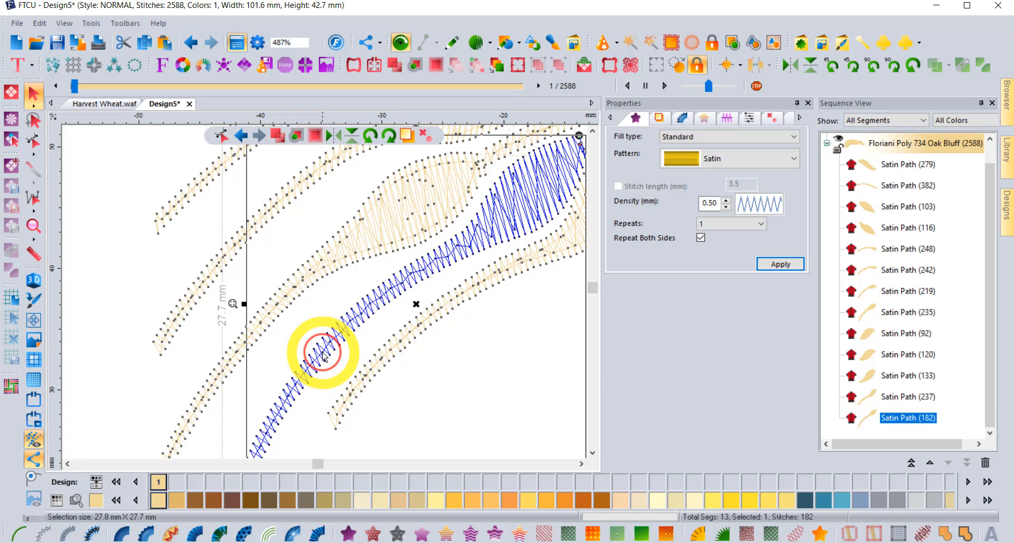
{"action": "left_click", "coordinate": [727, 120]}
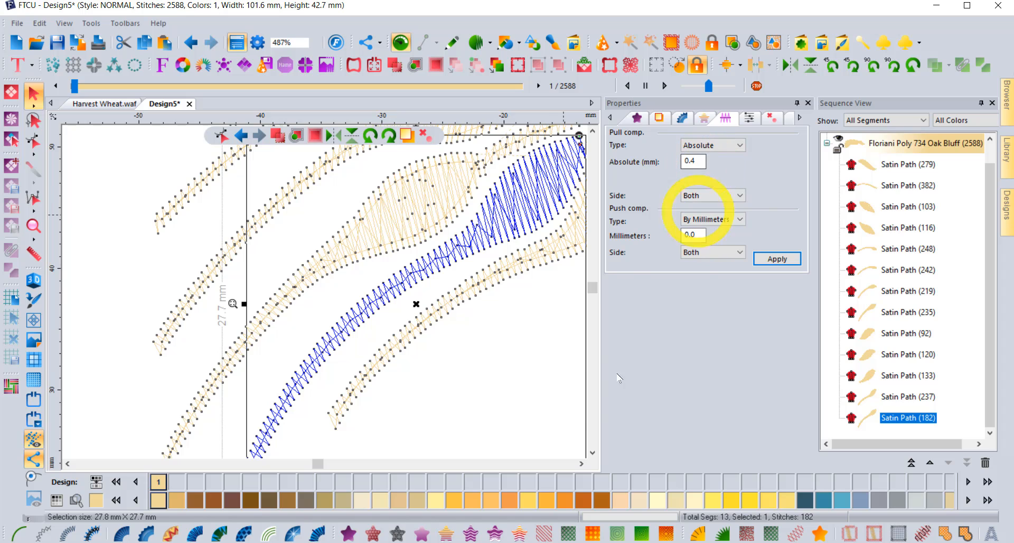
{"action": "left_click", "coordinate": [510, 367]}
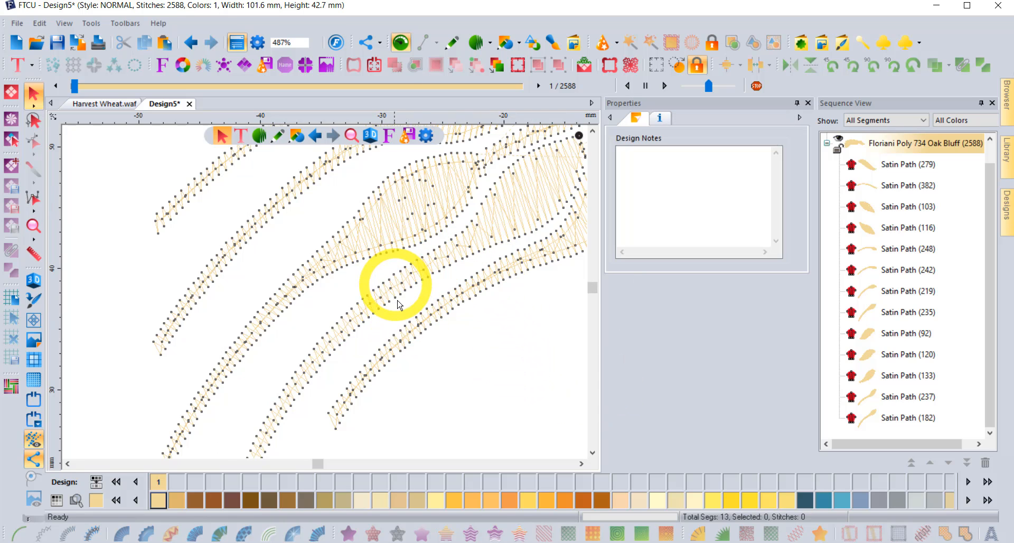
{"action": "scroll", "coordinate": [403, 320], "scroll_direction": "down", "scroll_amount": 2}
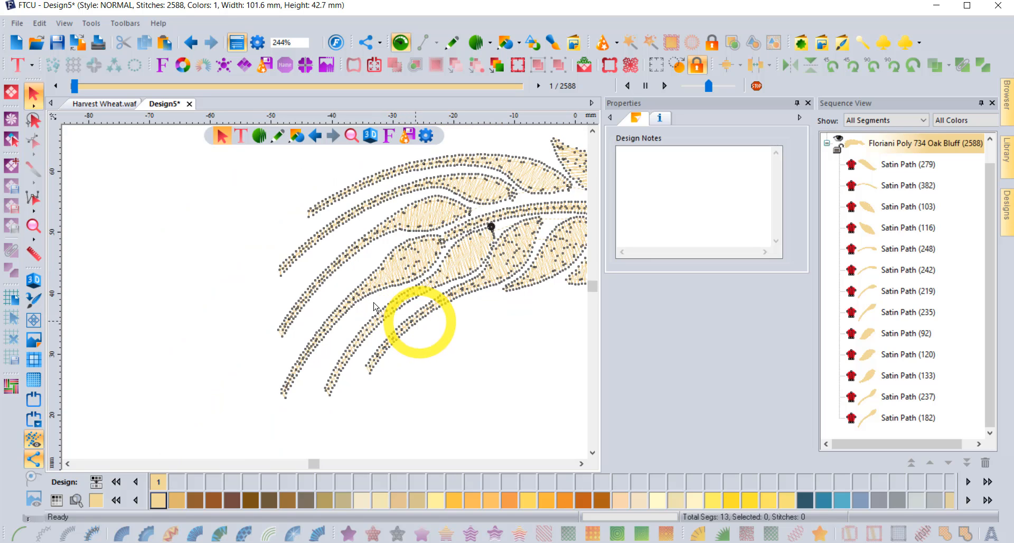
Step: Fit the whole stalk in view and display it as a 3D stitch preview without stitch points
{"action": "left_click", "coordinate": [34, 227]}
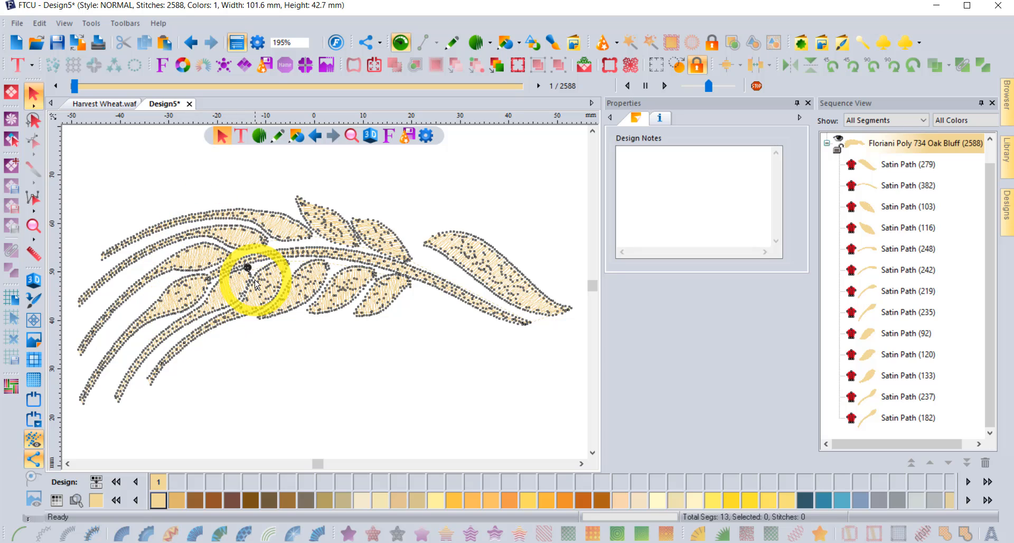
{"action": "left_click", "coordinate": [34, 280]}
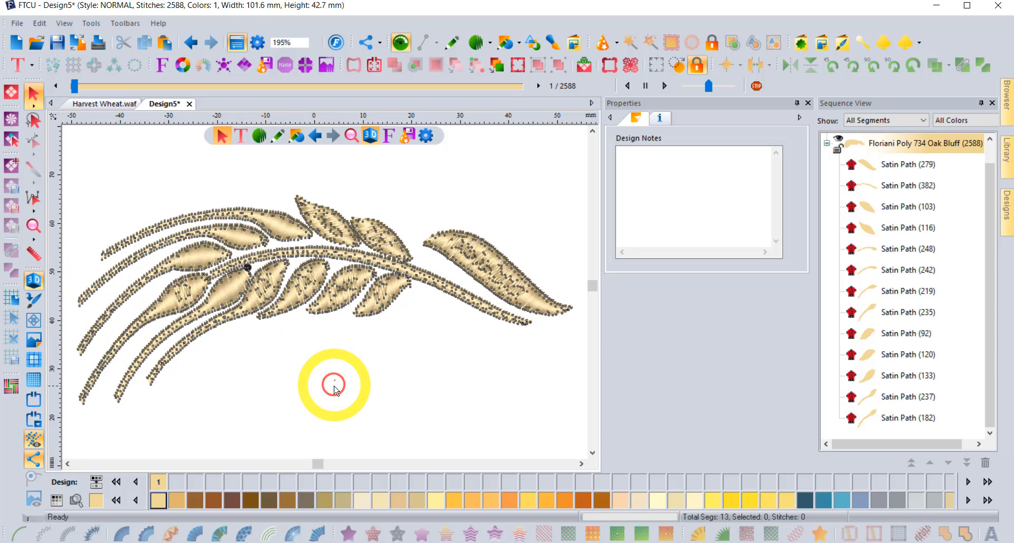
{"action": "left_click", "coordinate": [36, 463]}
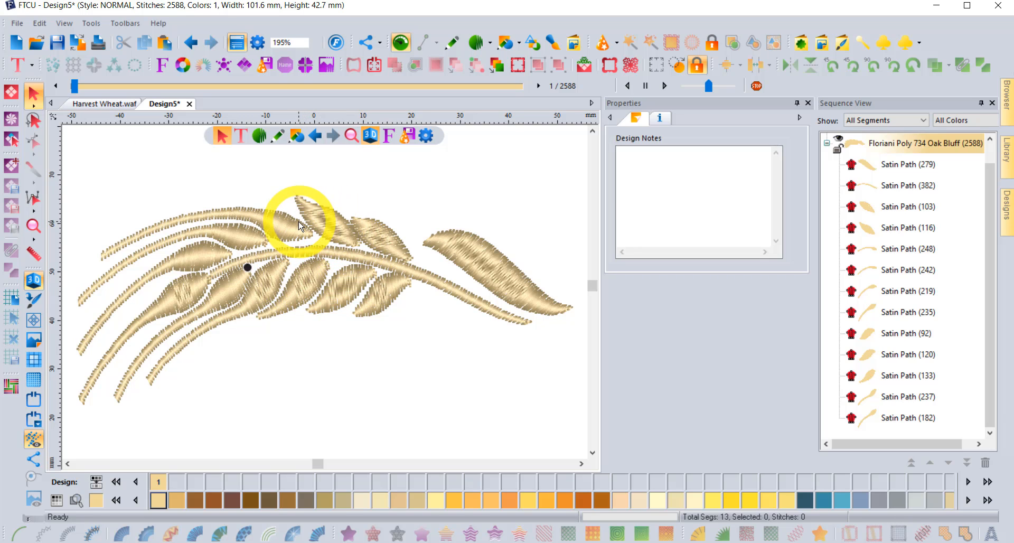
Step: Look at the original Harvest Wheat design for comparison and return to Design5
{"action": "left_click", "coordinate": [121, 107]}
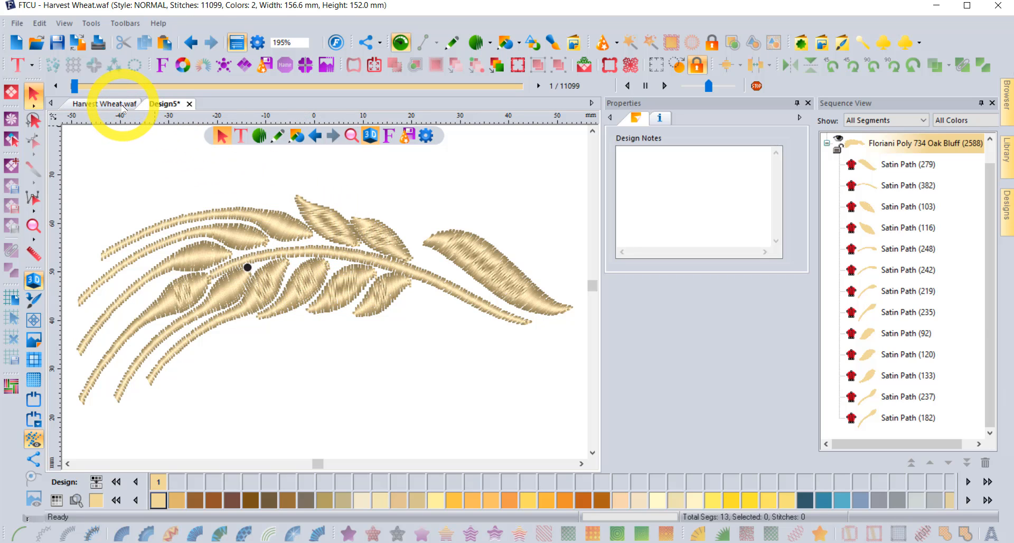
{"action": "left_click", "coordinate": [141, 278]}
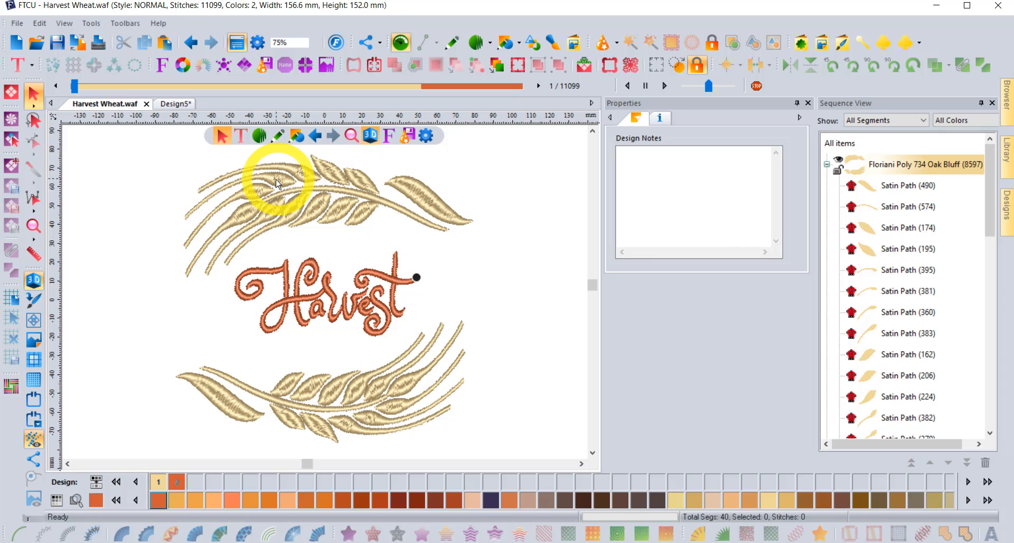
{"action": "left_click", "coordinate": [175, 104]}
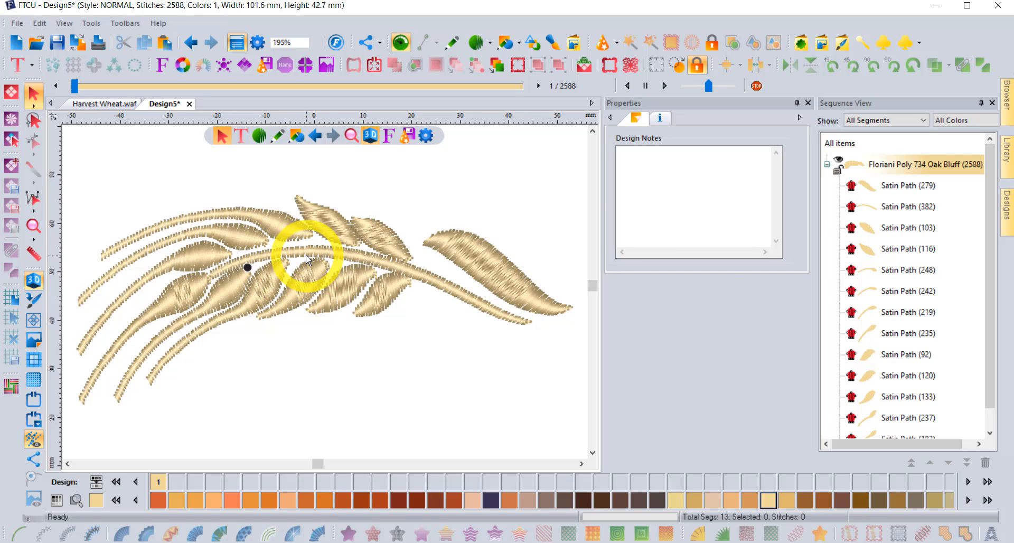
Step: Re-angle the inclination lines of the leftmost pointed kernel above the stem so its stitches run more diagonally across the shape
{"action": "scroll", "coordinate": [331, 232], "scroll_direction": "up", "scroll_amount": 2}
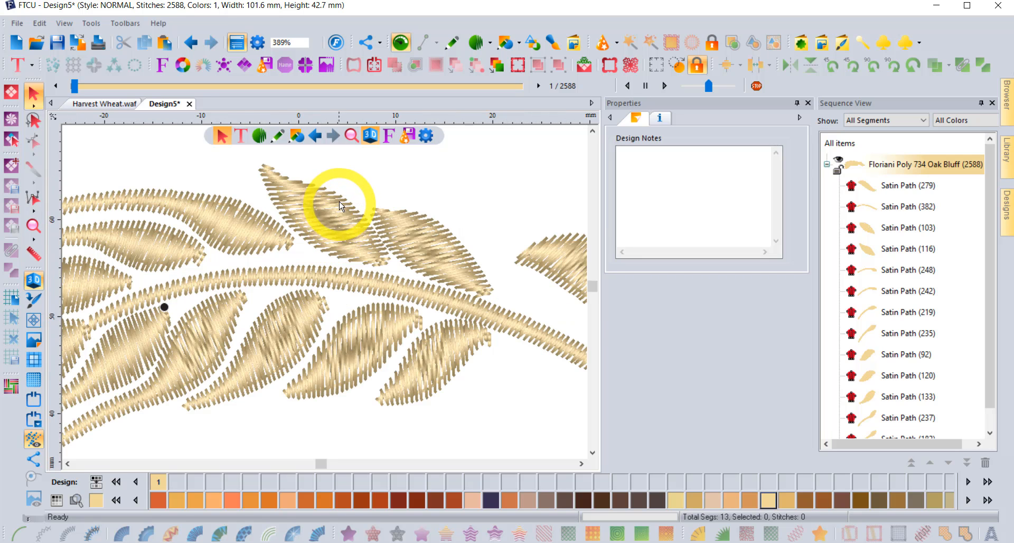
{"action": "left_click", "coordinate": [341, 204]}
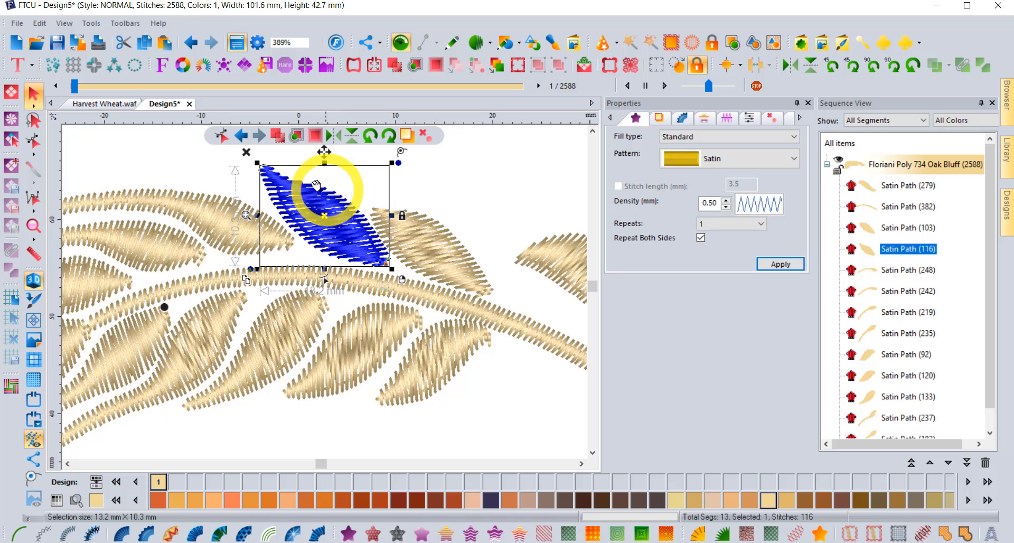
{"action": "left_click", "coordinate": [32, 142]}
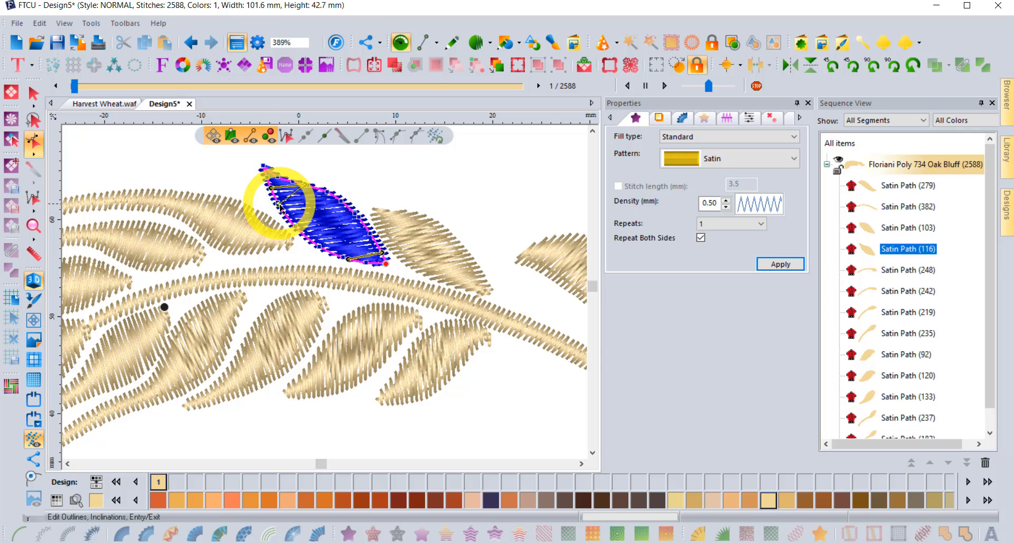
{"action": "left_click_drag", "start_coordinate": [281, 207], "coordinate": [280, 206]}
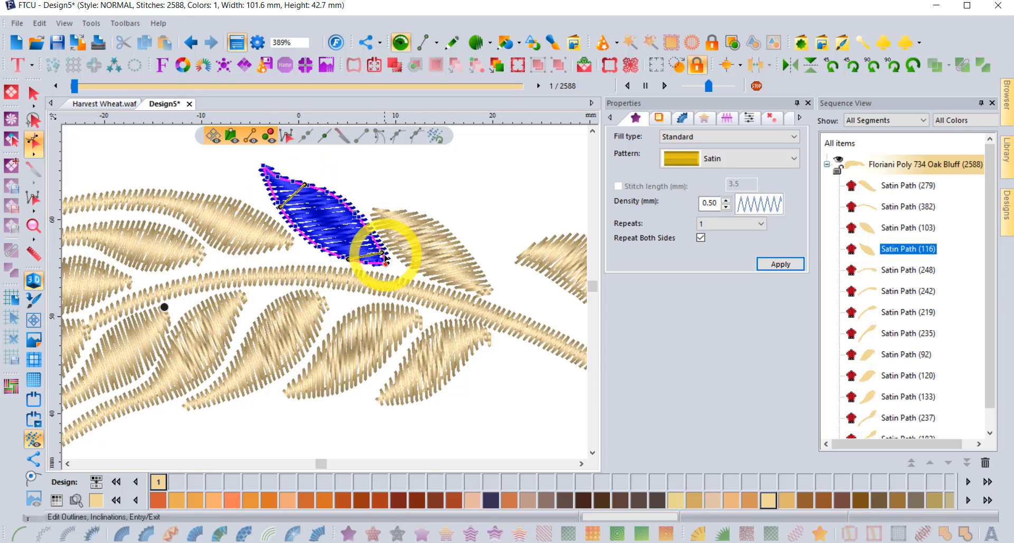
{"action": "left_click", "coordinate": [380, 239]}
{"action": "left_click_drag", "start_coordinate": [378, 238], "coordinate": [376, 240]}
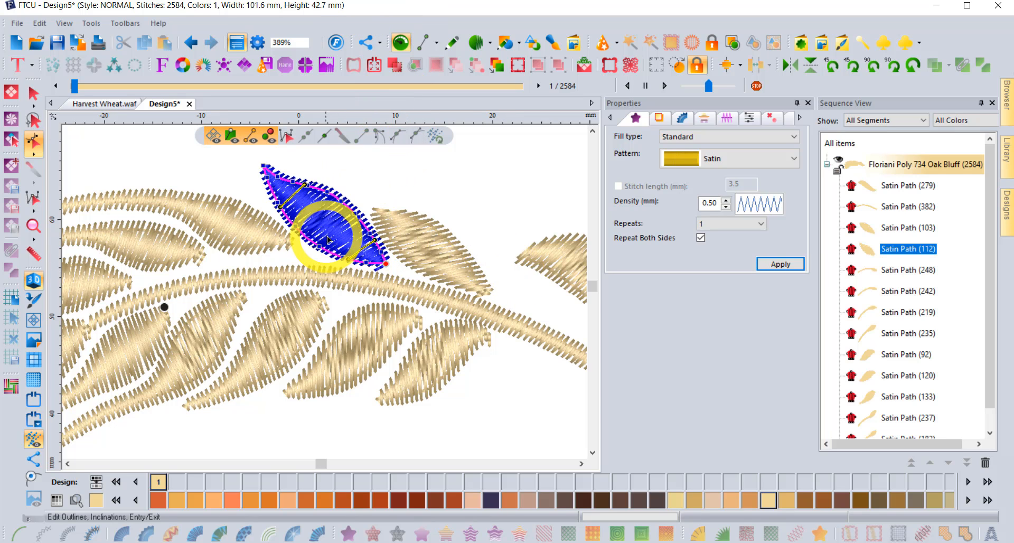
{"action": "left_click", "coordinate": [34, 94]}
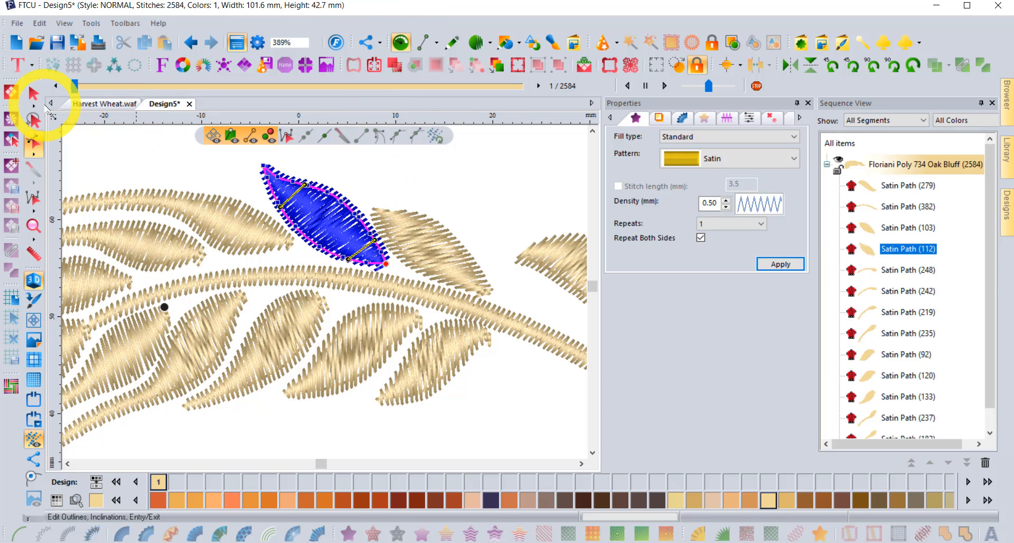
{"action": "left_click", "coordinate": [199, 169]}
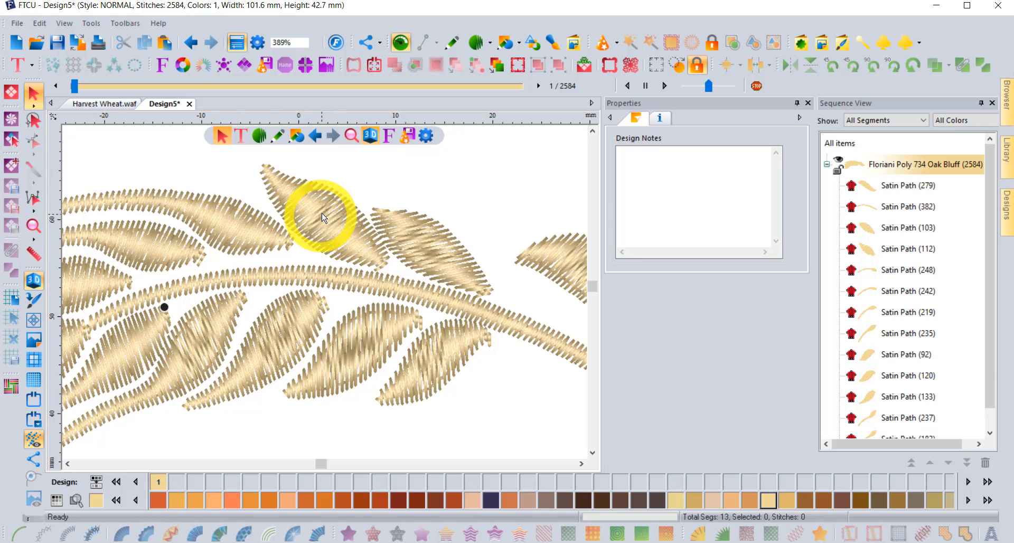
Step: Set the maximum stitch length of the re-angled upper kernel to 7 mm
{"action": "left_click", "coordinate": [351, 195]}
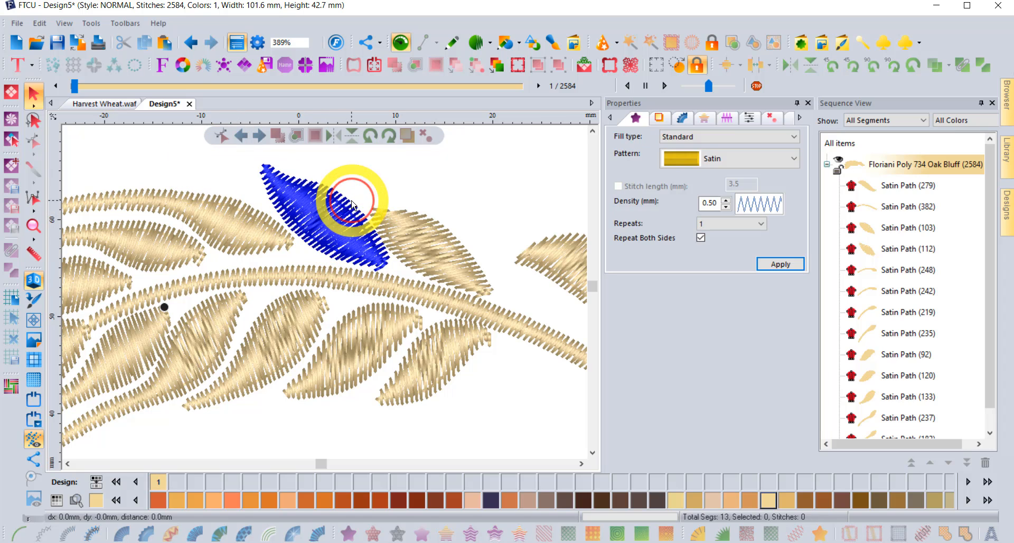
{"action": "left_click", "coordinate": [750, 118]}
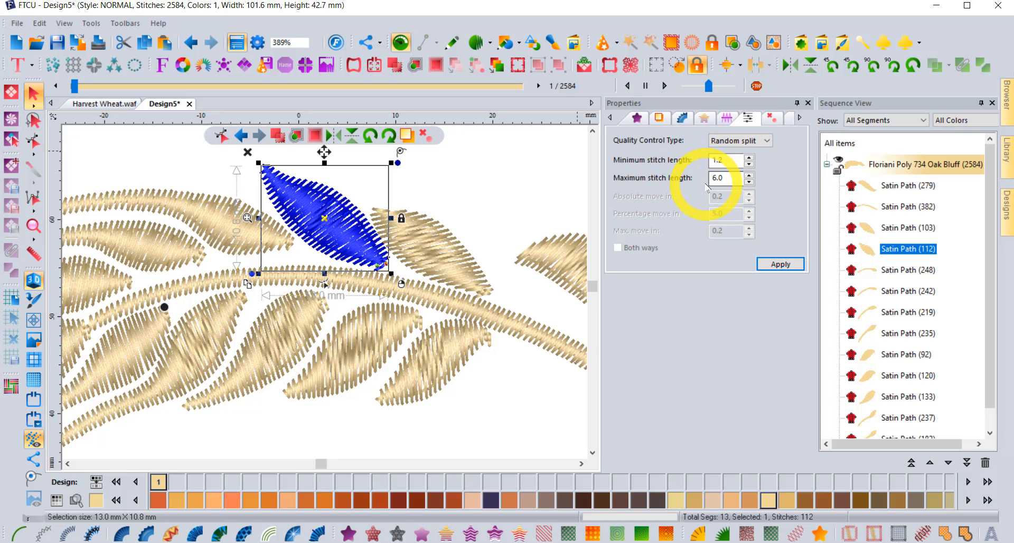
{"action": "double_click", "coordinate": [721, 178]}
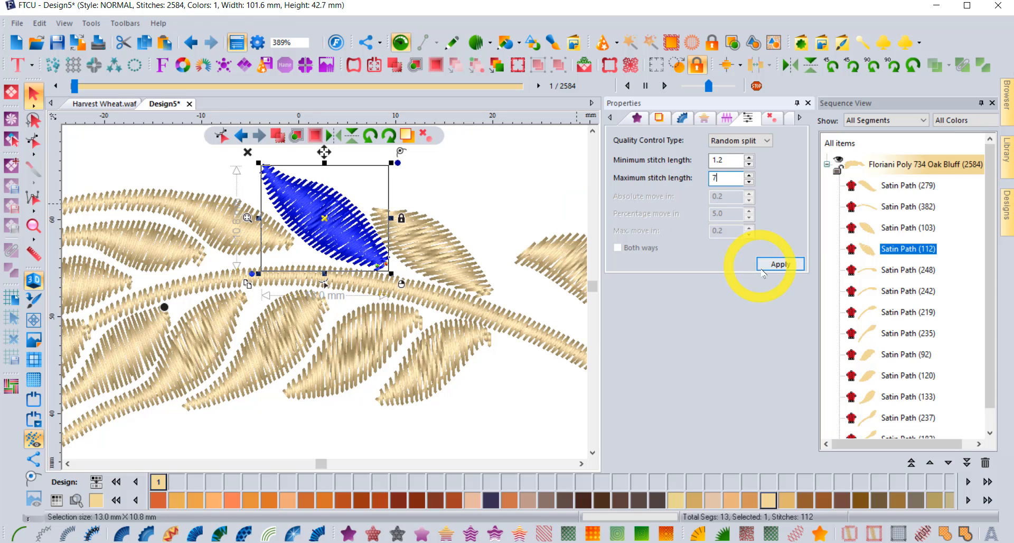
{"action": "left_click", "coordinate": [780, 264]}
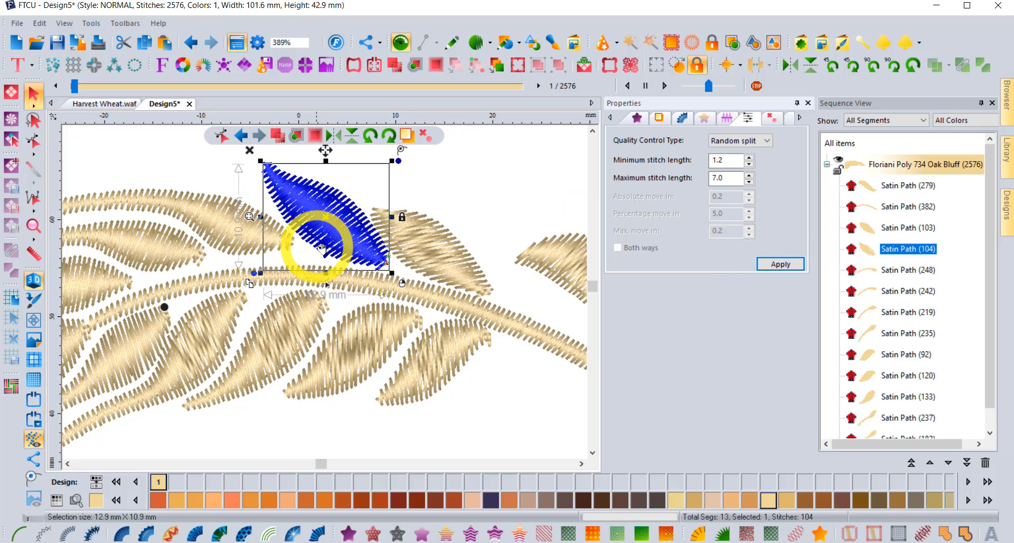
{"action": "left_click", "coordinate": [458, 170]}
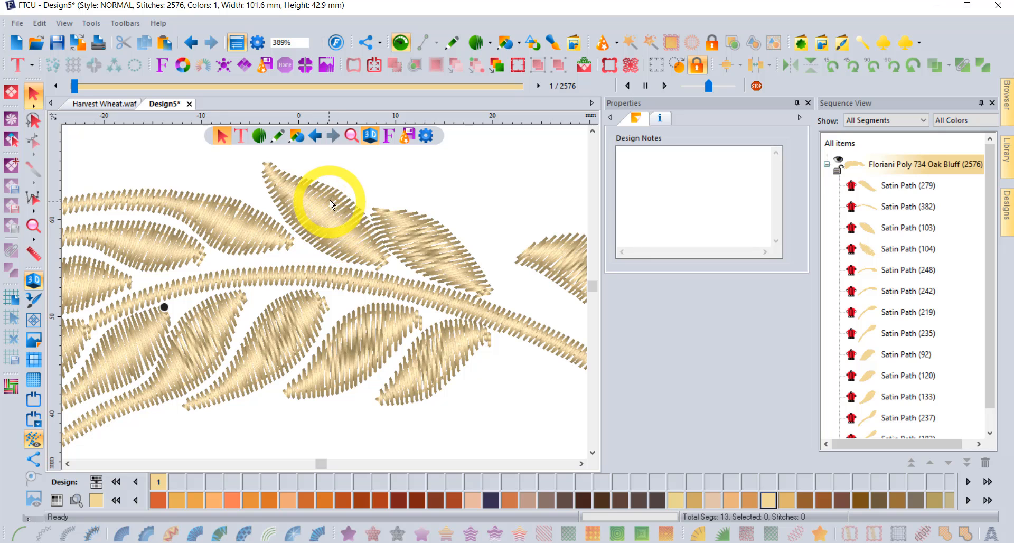
Step: Select every item of the wheat stalk and set the maximum stitch length to 8 mm
{"action": "left_click", "coordinate": [858, 162]}
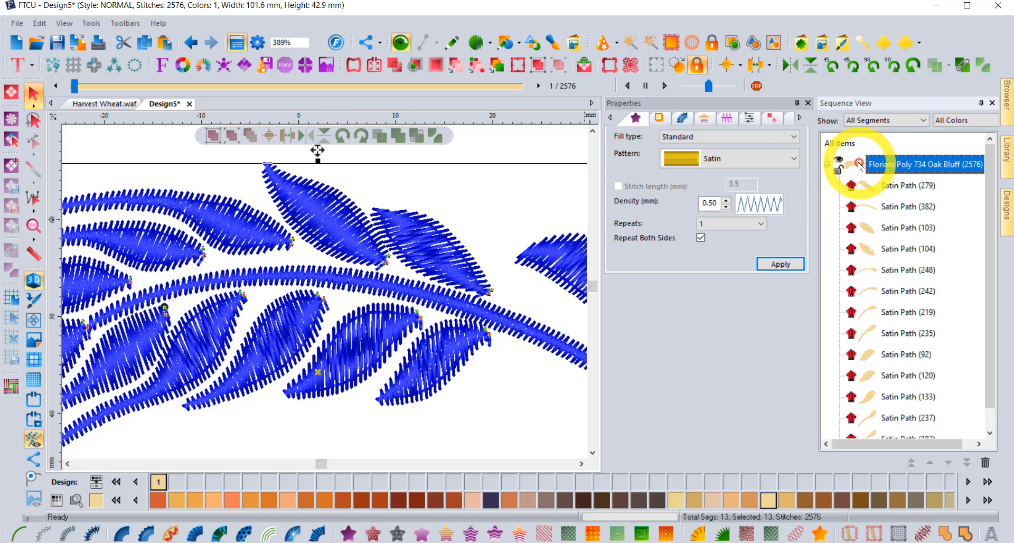
{"action": "left_click", "coordinate": [747, 118]}
{"action": "left_click", "coordinate": [726, 178]}
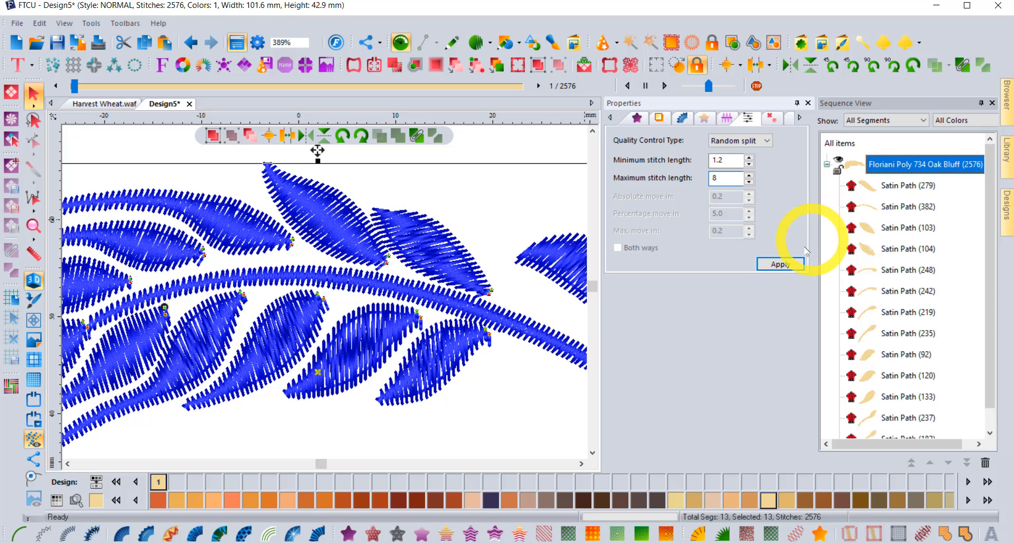
{"action": "left_click", "coordinate": [780, 264]}
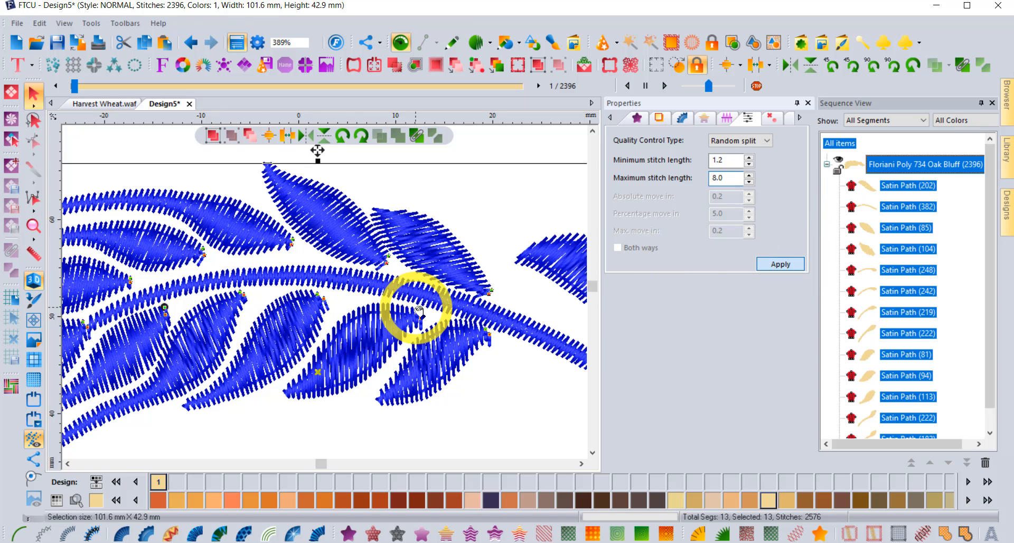
{"action": "scroll", "coordinate": [414, 305], "scroll_direction": "down", "scroll_amount": 2}
{"action": "left_click", "coordinate": [427, 202]}
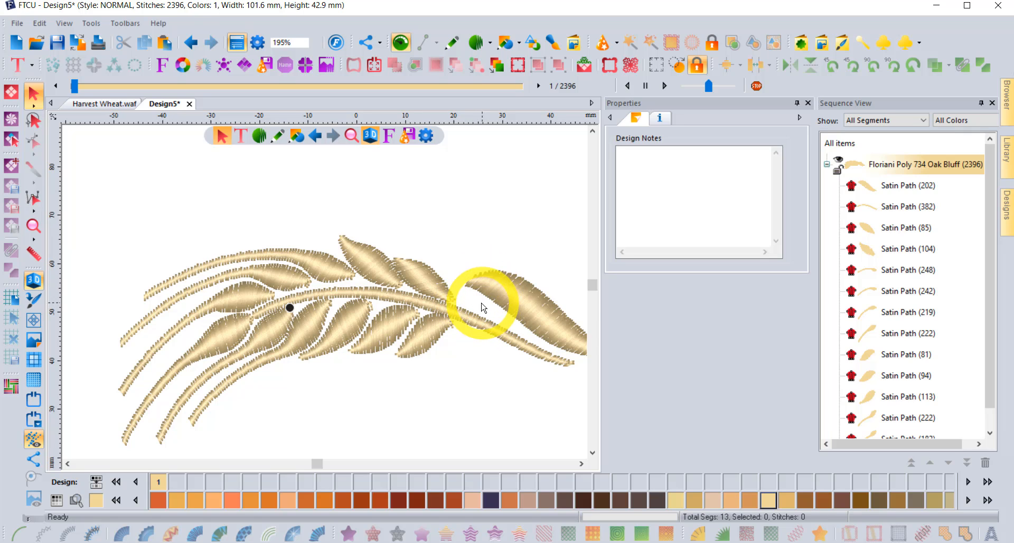
Step: Arrange six copies of the whole wheat stalk with a Circle Template, setting the design angle to 325
{"action": "scroll", "coordinate": [400, 362], "scroll_direction": "down", "scroll_amount": 3}
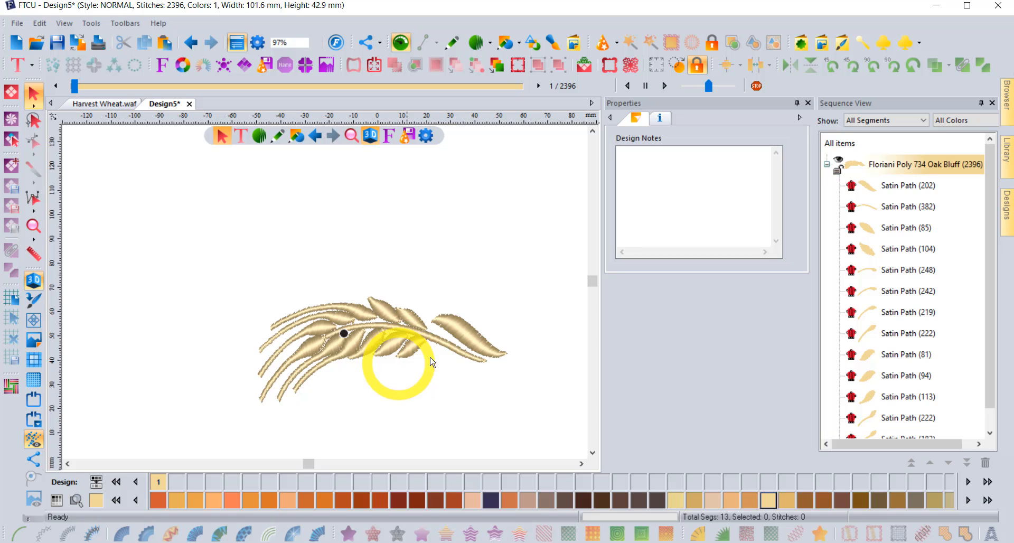
{"action": "left_click_drag", "start_coordinate": [199, 287], "coordinate": [553, 430]}
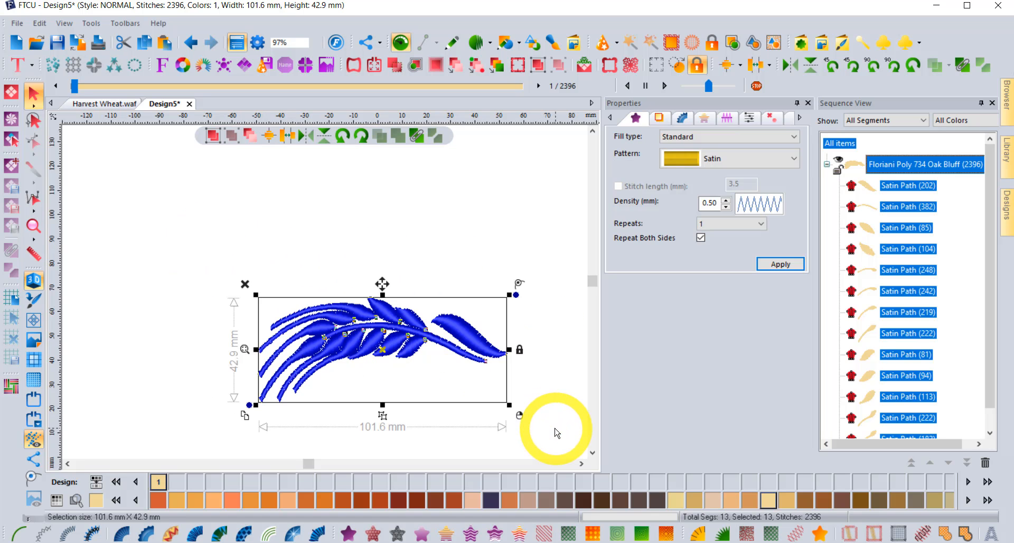
{"action": "left_click", "coordinate": [134, 64]}
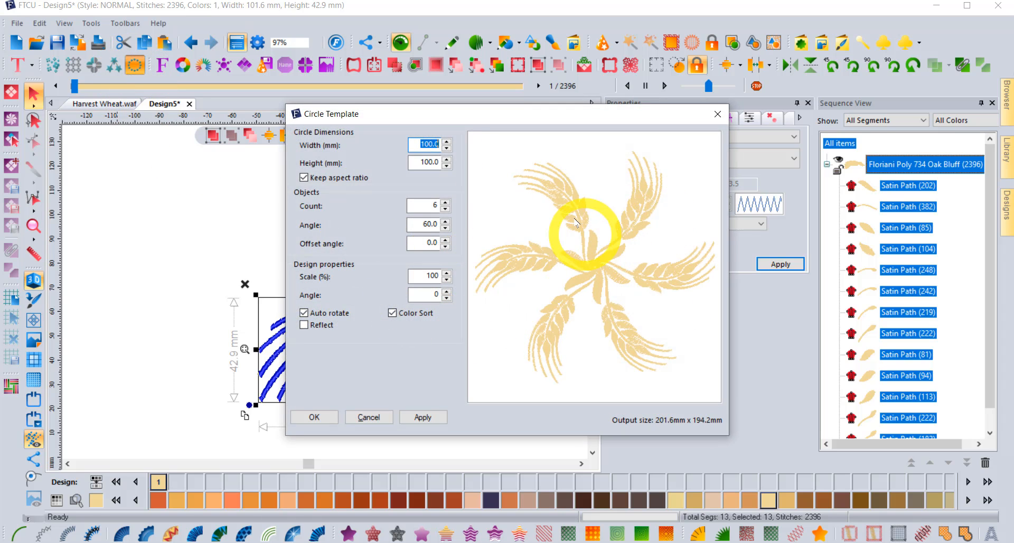
{"action": "left_click", "coordinate": [448, 294]}
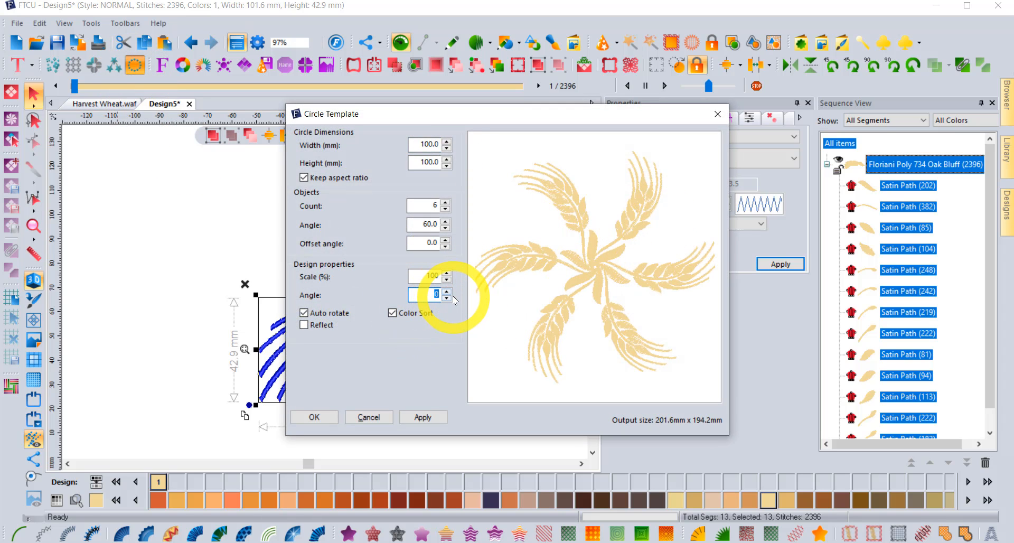
{"action": "type", "text": "325"}
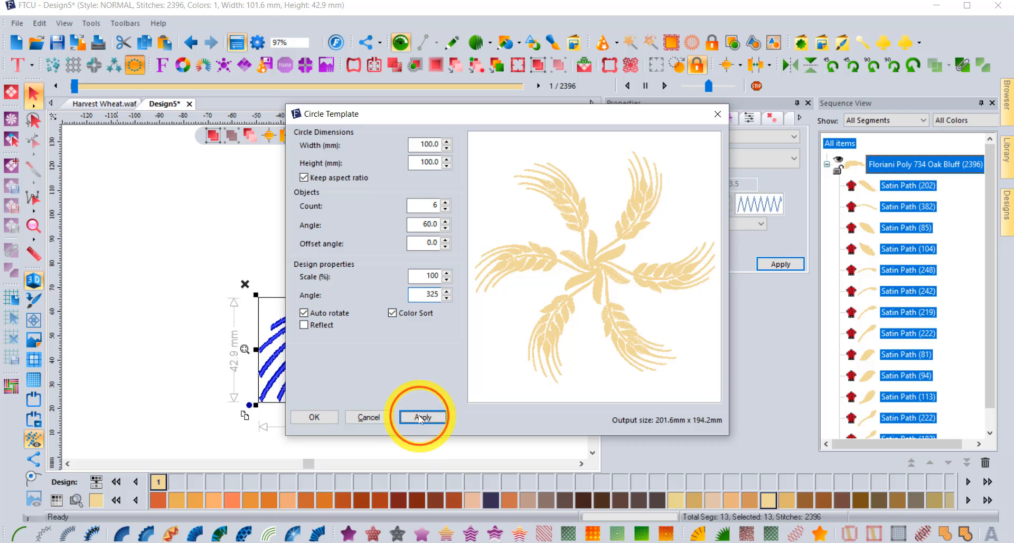
{"action": "left_click", "coordinate": [420, 416]}
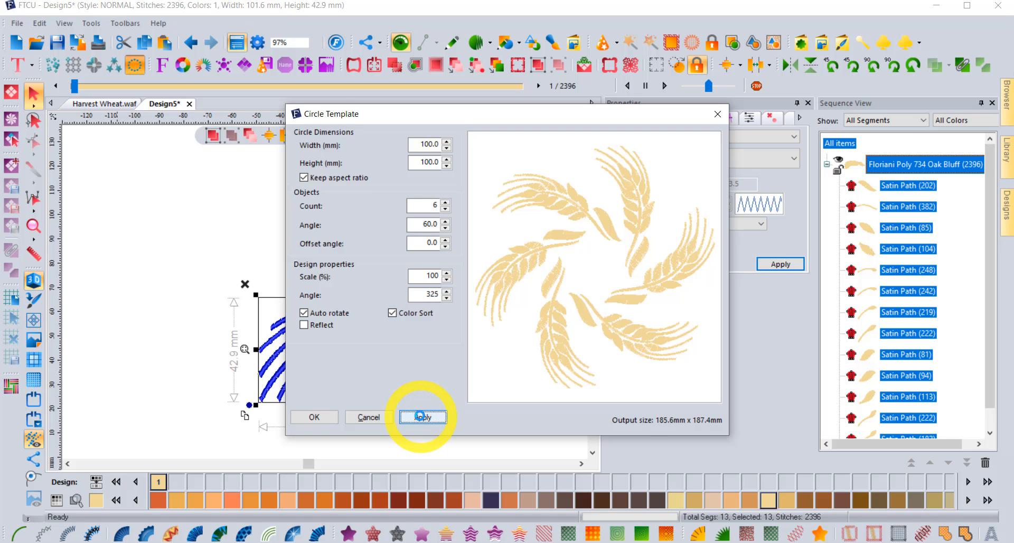
{"action": "left_click", "coordinate": [315, 417]}
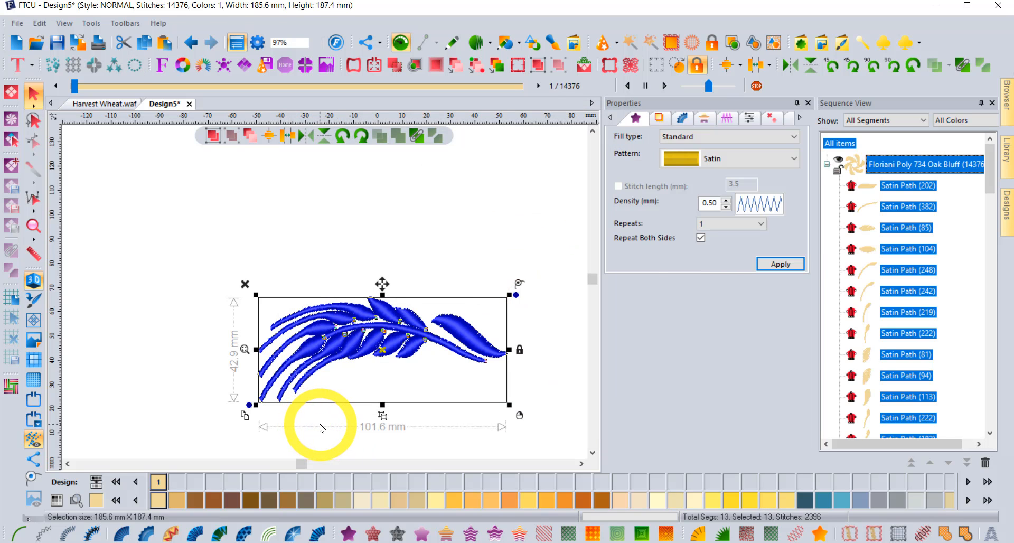
{"action": "left_click", "coordinate": [513, 232]}
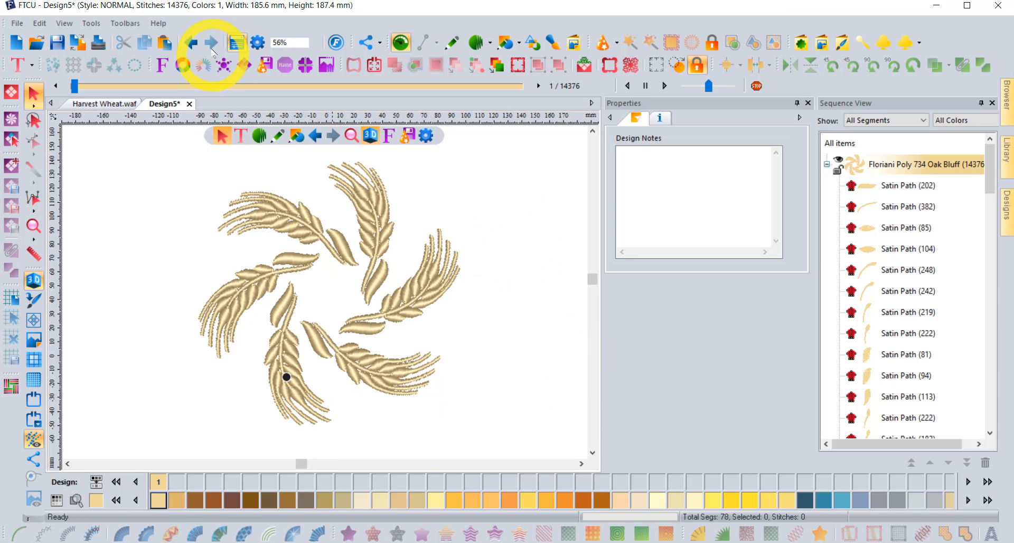
Step: Undo the circular arrangement of copies and resize the whole wheat stalk to about 10 inches wide, keeping its proportions
{"action": "left_click", "coordinate": [192, 44]}
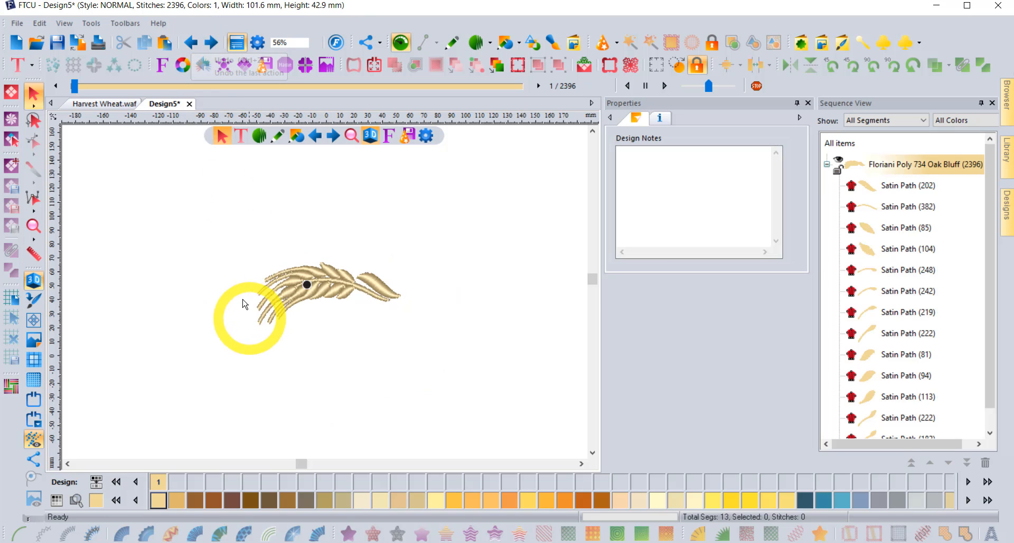
{"action": "left_click_drag", "start_coordinate": [233, 233], "coordinate": [430, 350]}
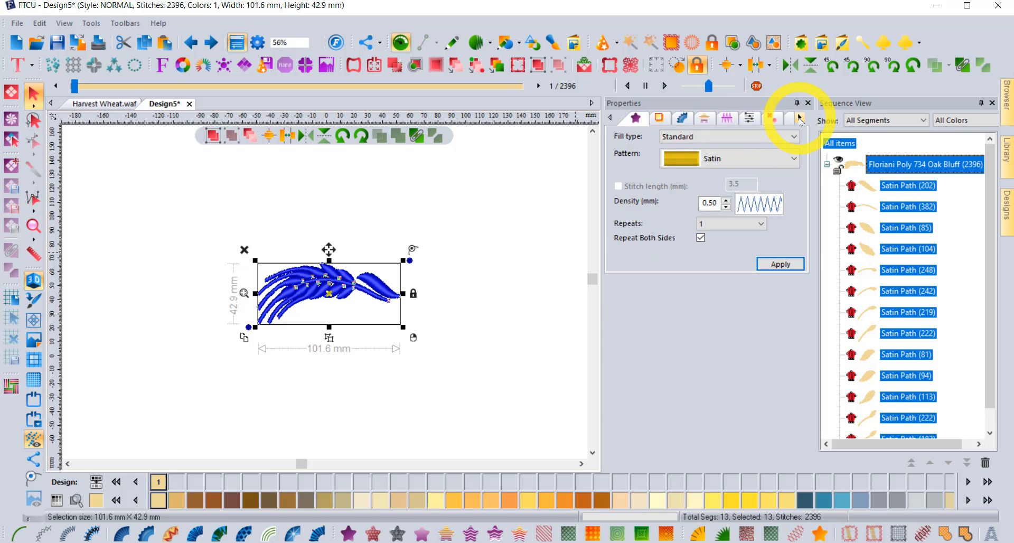
{"action": "left_click", "coordinate": [800, 118]}
{"action": "left_click", "coordinate": [799, 118]}
{"action": "left_click", "coordinate": [780, 120]}
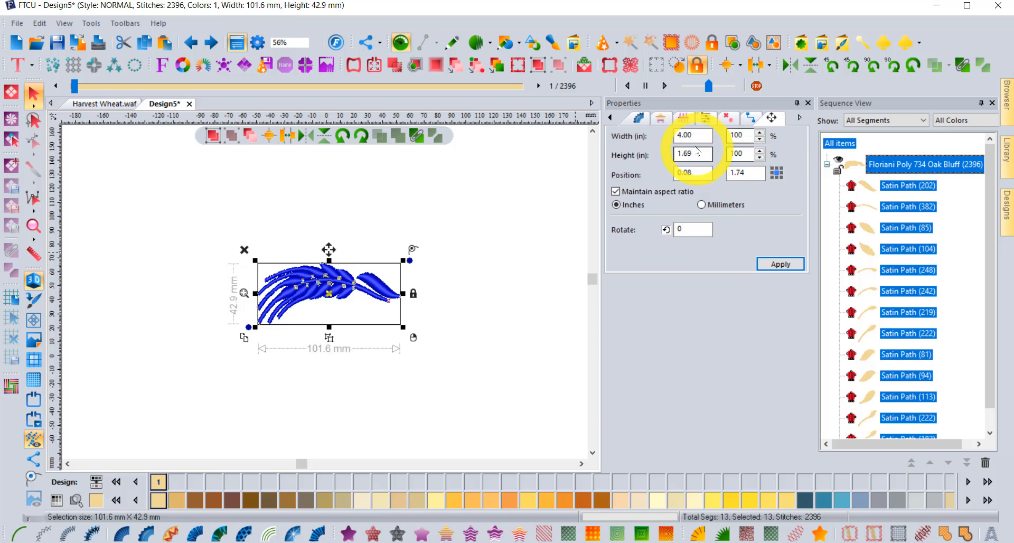
{"action": "double_click", "coordinate": [695, 135]}
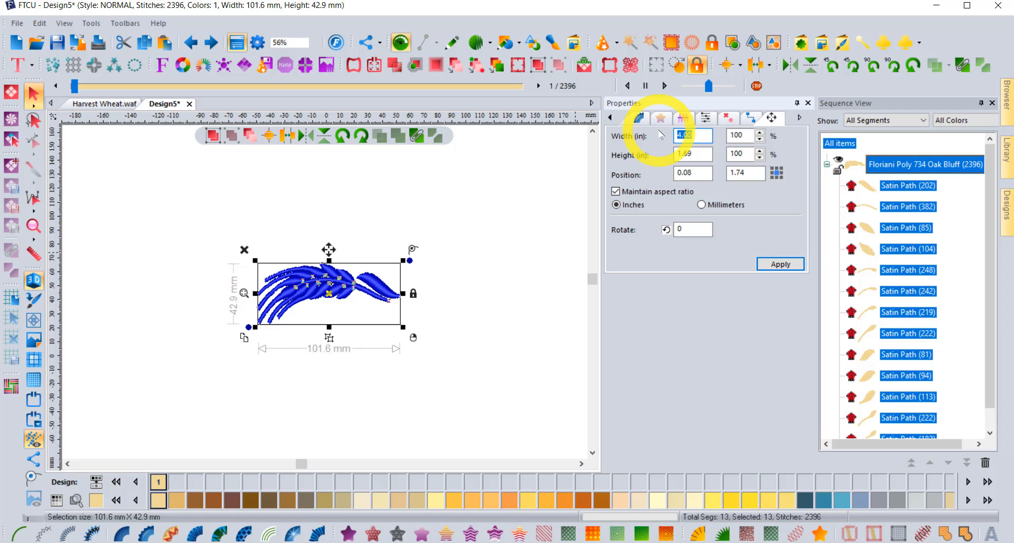
{"action": "left_click", "coordinate": [780, 264]}
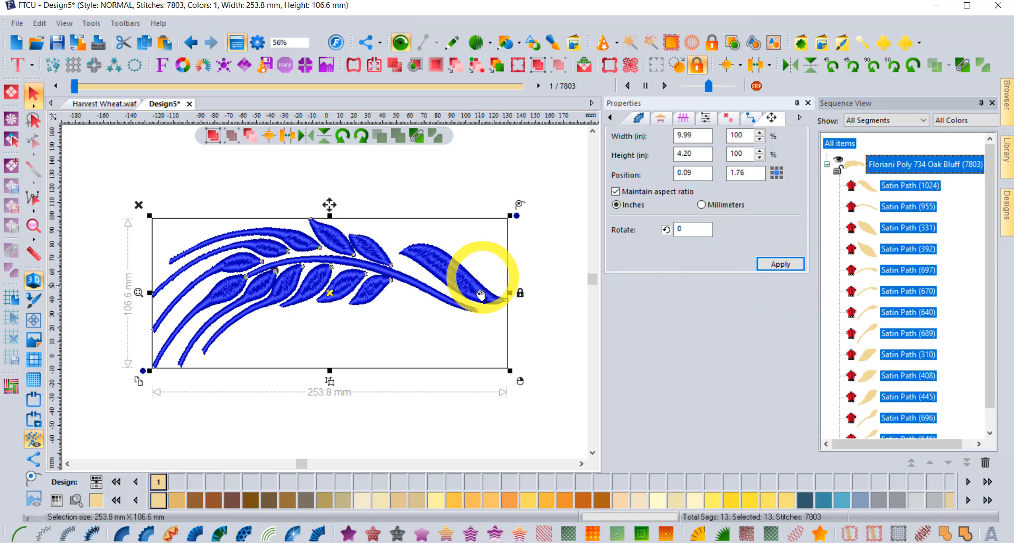
{"action": "left_click", "coordinate": [351, 421]}
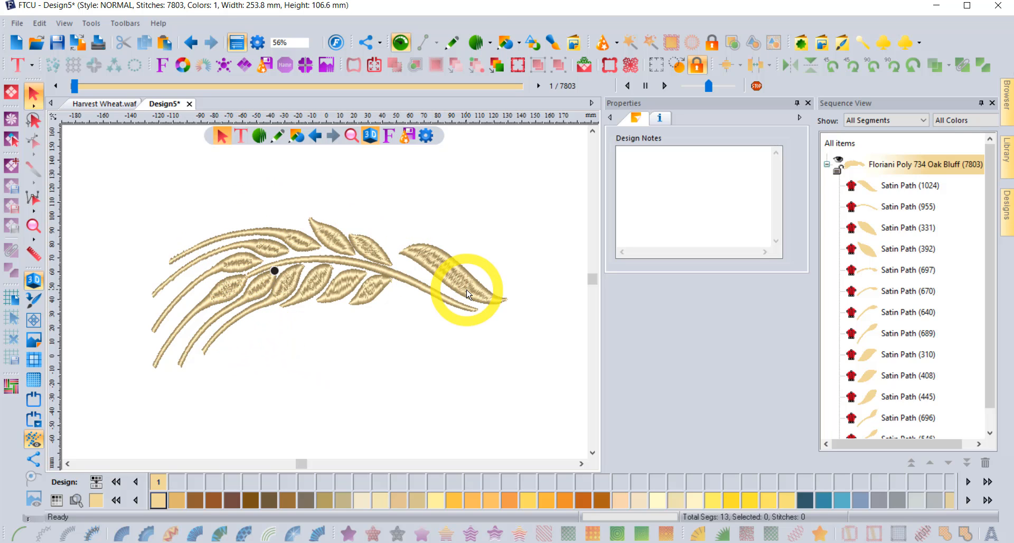
Step: Set the maximum stitch length of the large leaf beside the stem's lower end to 5 mm
{"action": "scroll", "coordinate": [302, 276], "scroll_direction": "up", "scroll_amount": 2}
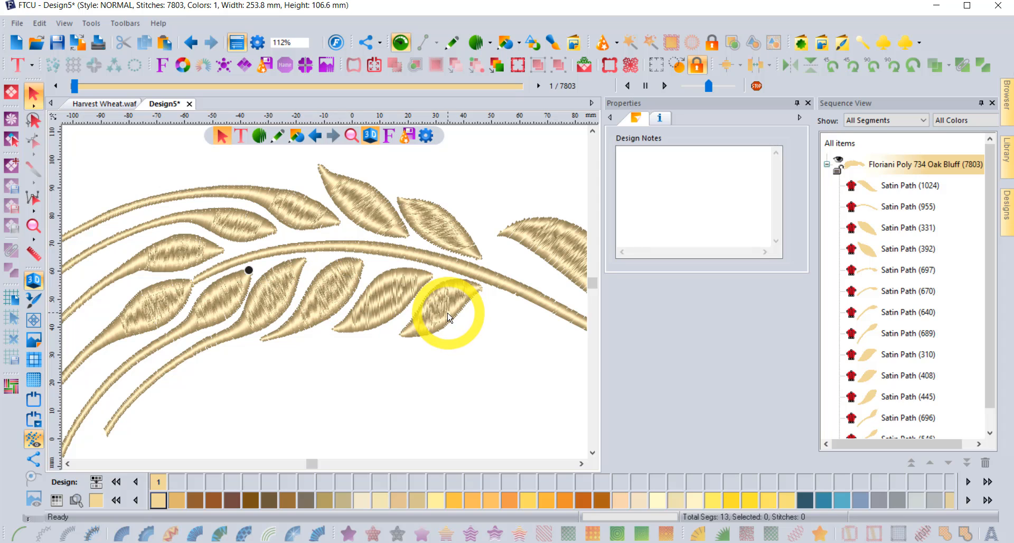
{"action": "left_click", "coordinate": [558, 236]}
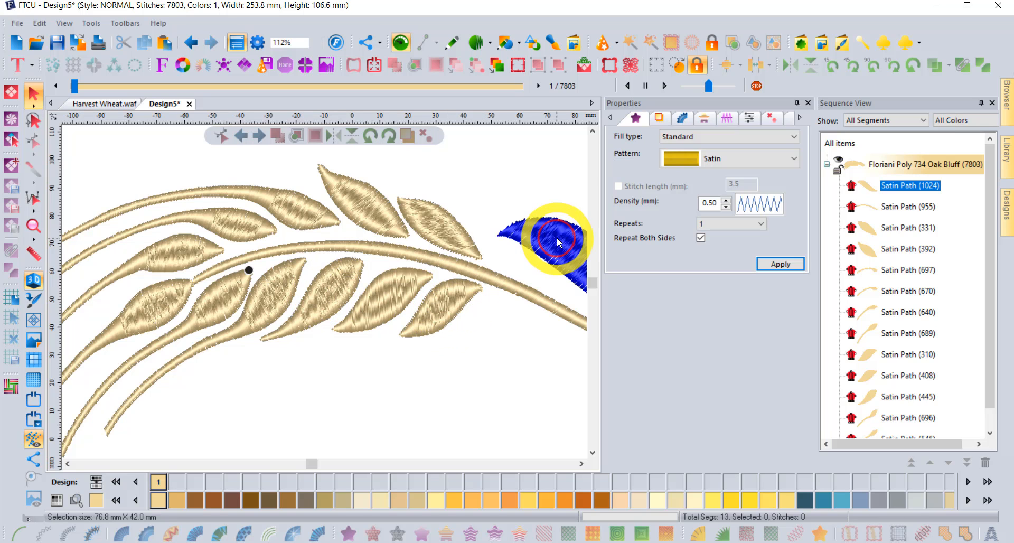
{"action": "left_click", "coordinate": [757, 120]}
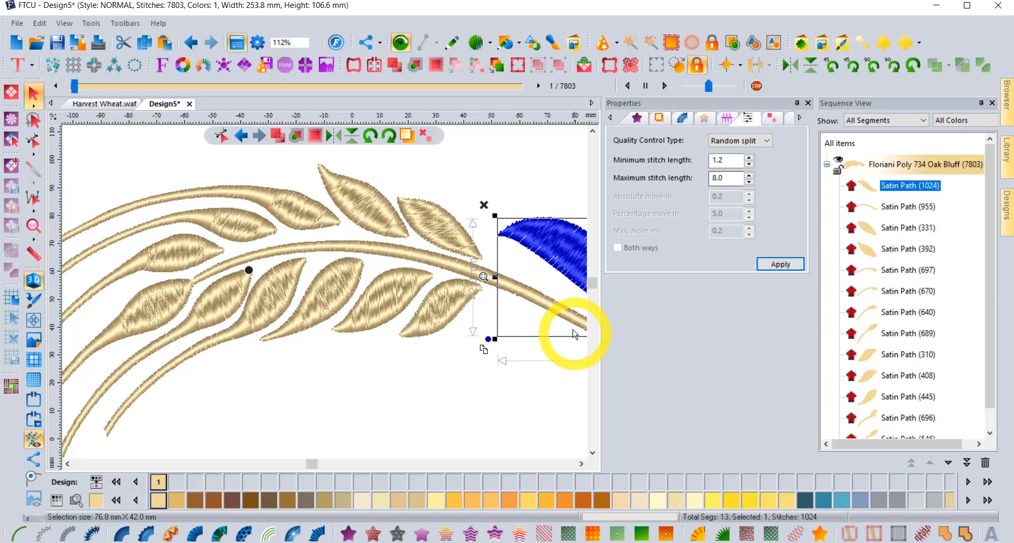
{"action": "left_click_drag", "start_coordinate": [721, 180], "coordinate": [677, 185]}
{"action": "type", "text": "5"}
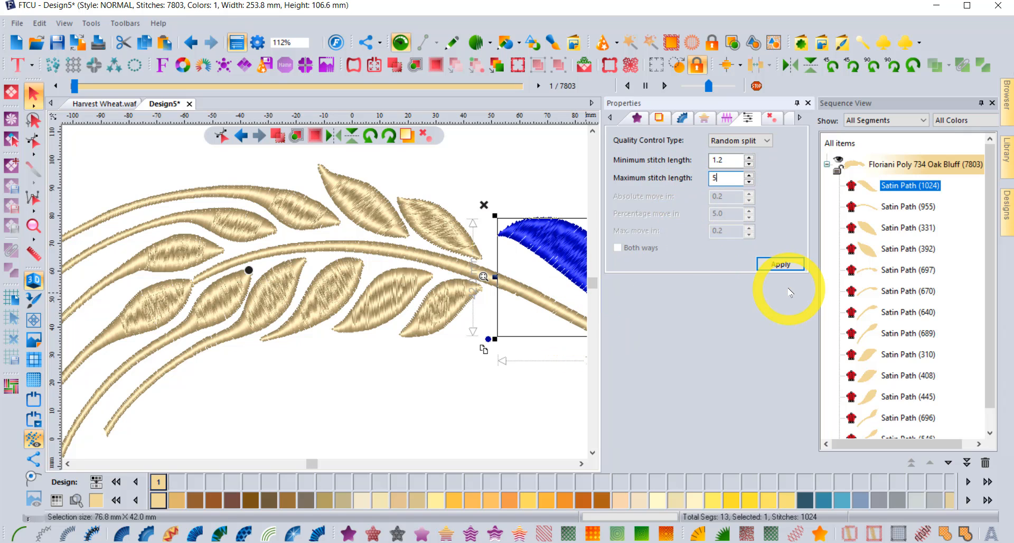
{"action": "left_click", "coordinate": [780, 264]}
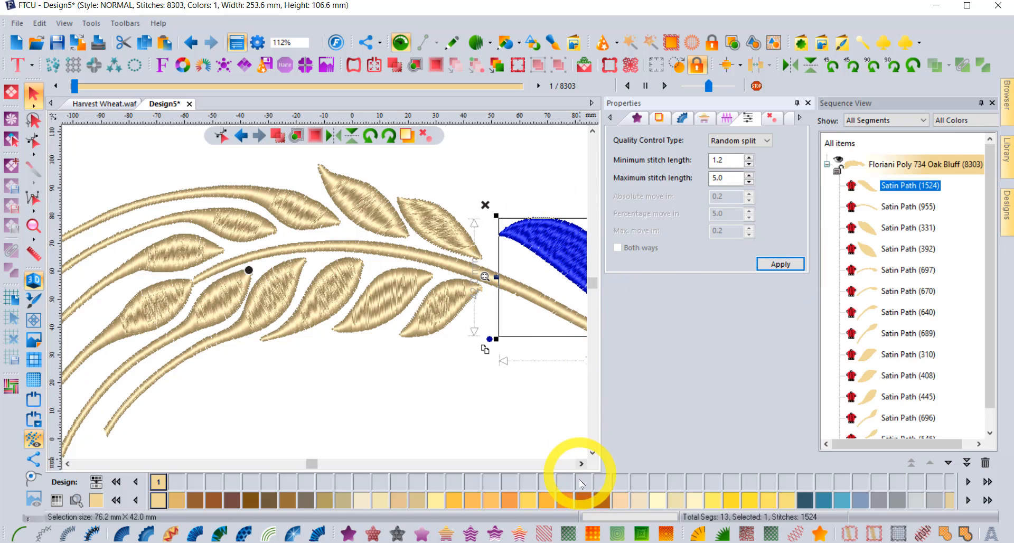
{"action": "left_click", "coordinate": [581, 464]}
{"action": "left_click", "coordinate": [342, 418]}
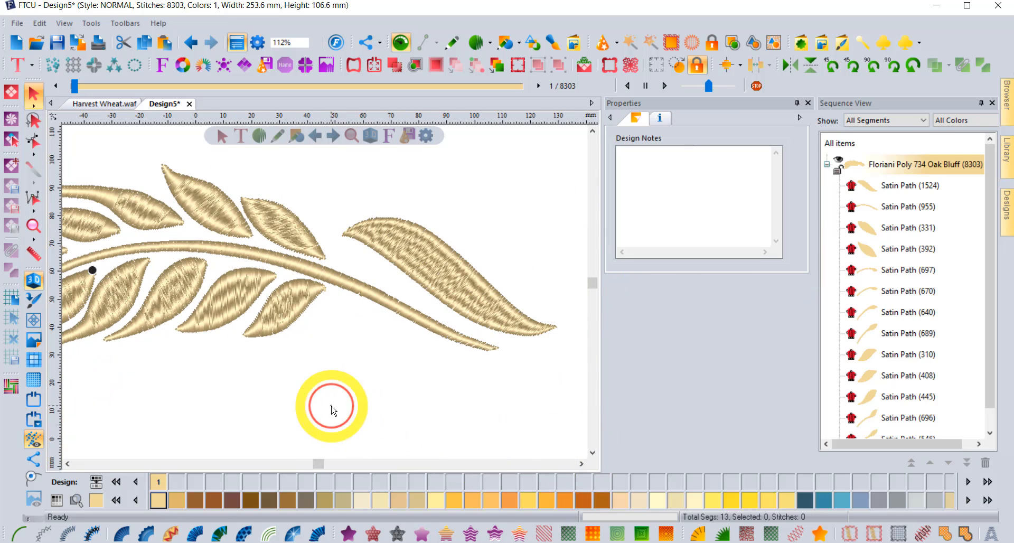
Step: Try Pattern 1 as the fill pattern of the large leaf in place of Satin
{"action": "left_click", "coordinate": [413, 241]}
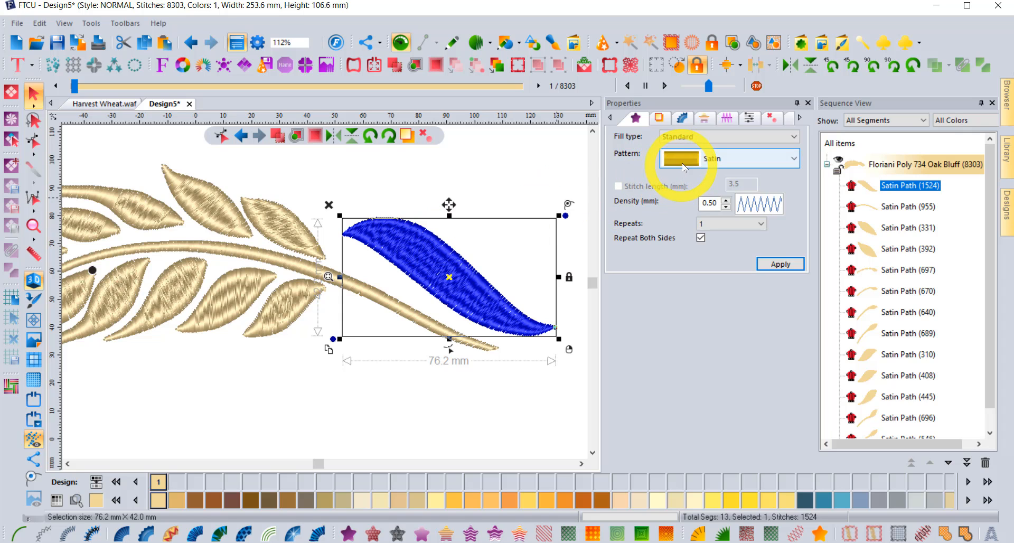
{"action": "left_click", "coordinate": [714, 159]}
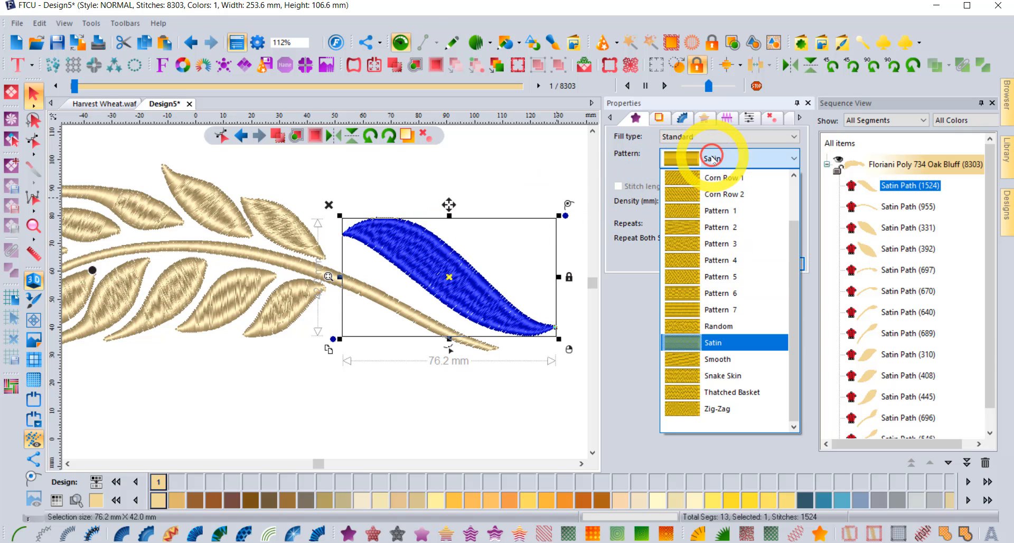
{"action": "left_click", "coordinate": [718, 210]}
{"action": "left_click", "coordinate": [781, 264]}
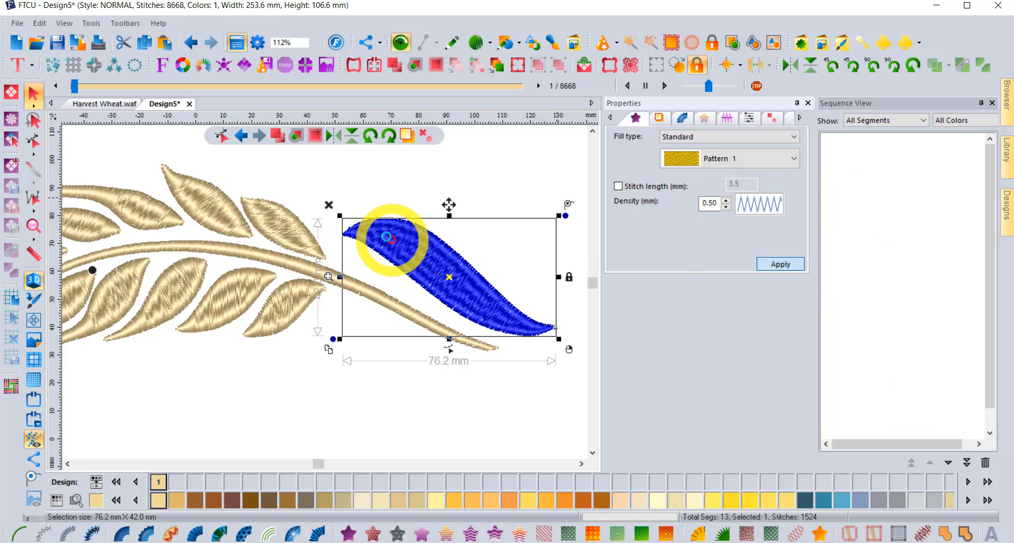
{"action": "left_click", "coordinate": [478, 390]}
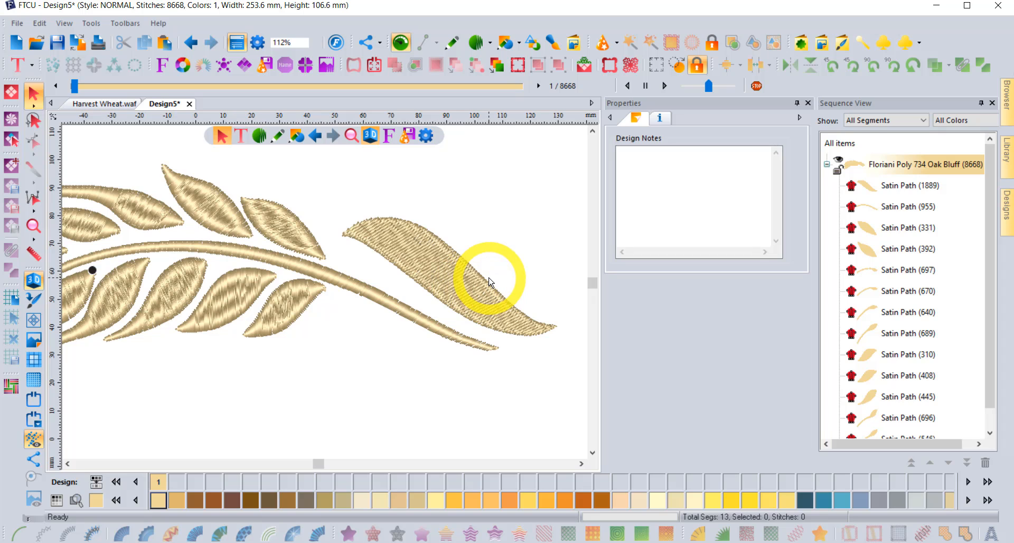
Step: Apply the Snake Skin fill pattern to the large leaf beside the stem
{"action": "left_click", "coordinate": [441, 253]}
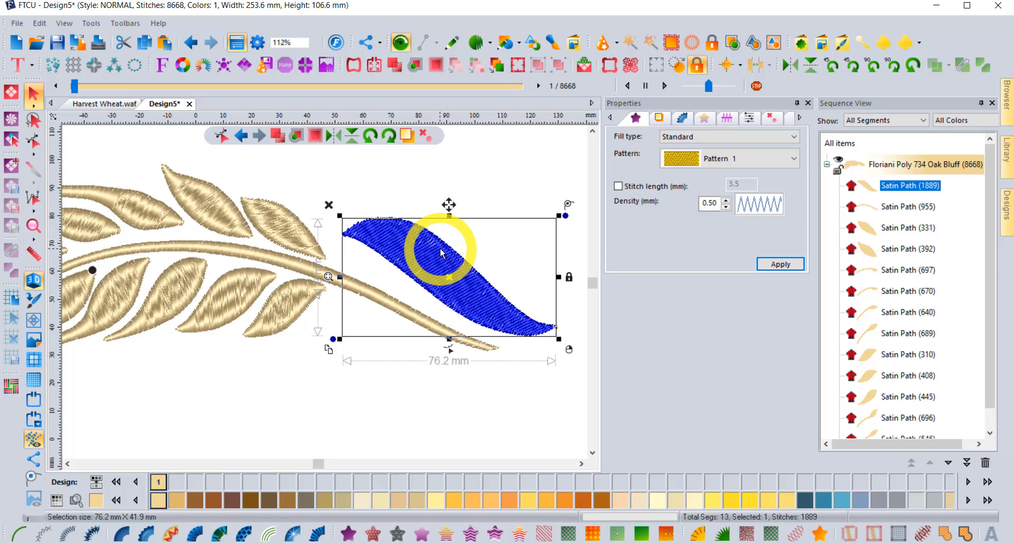
{"action": "left_click", "coordinate": [742, 162]}
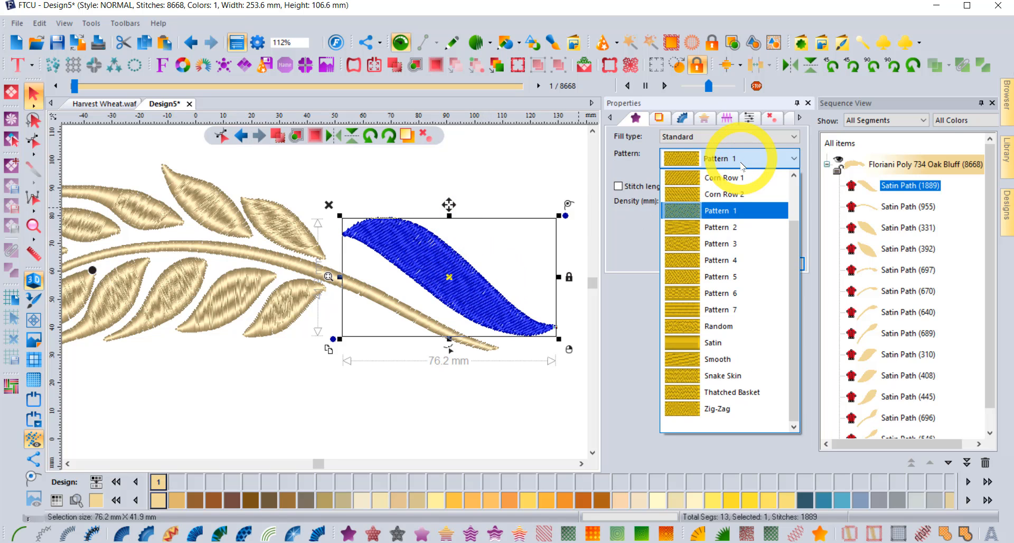
{"action": "left_click", "coordinate": [733, 374]}
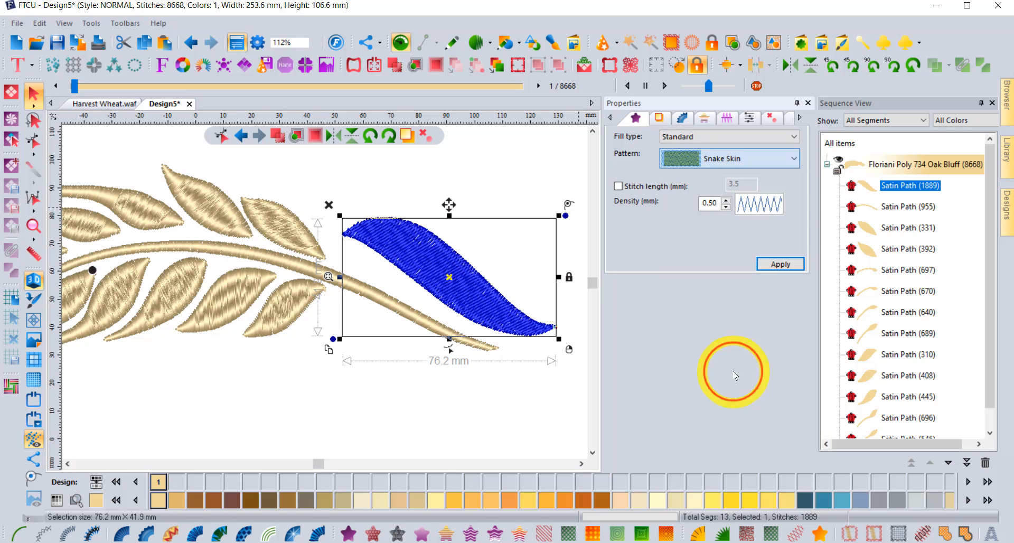
{"action": "left_click", "coordinate": [780, 264]}
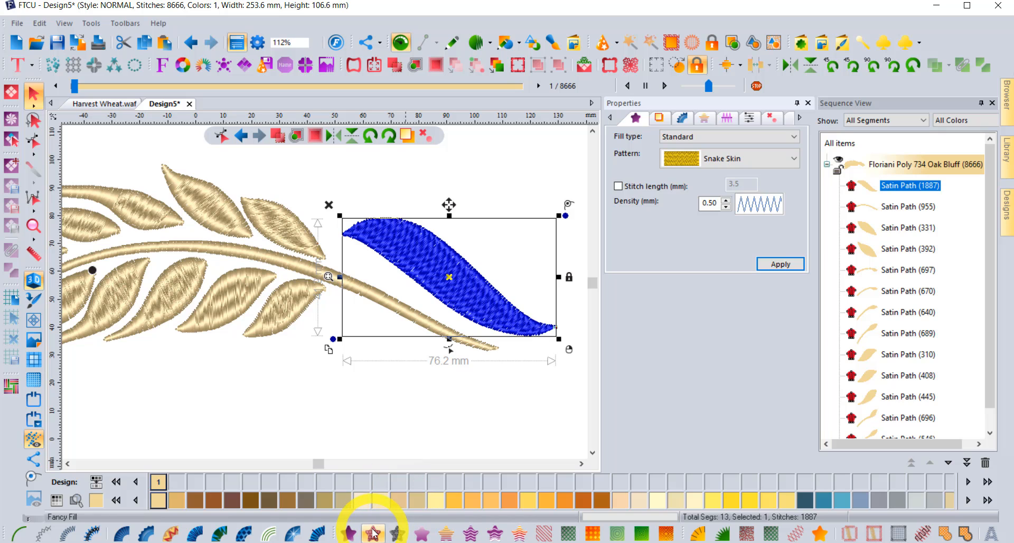
{"action": "left_click", "coordinate": [372, 394]}
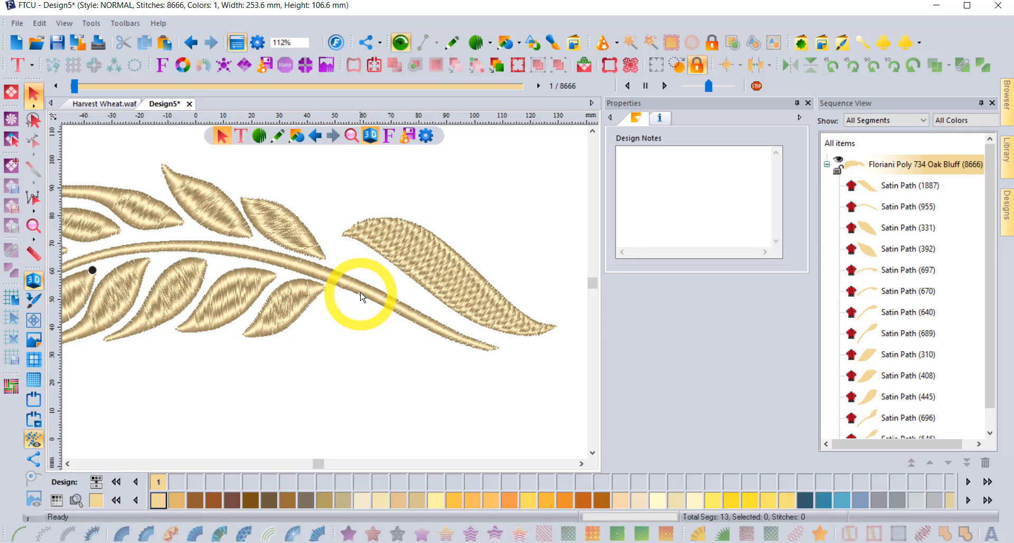
{"action": "scroll", "coordinate": [360, 292], "scroll_direction": "down", "scroll_amount": 3}
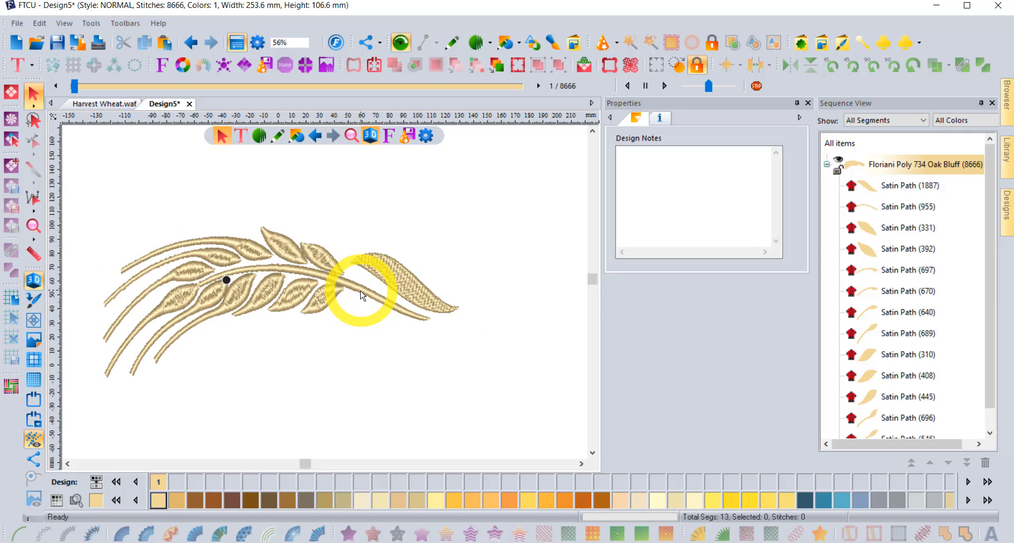